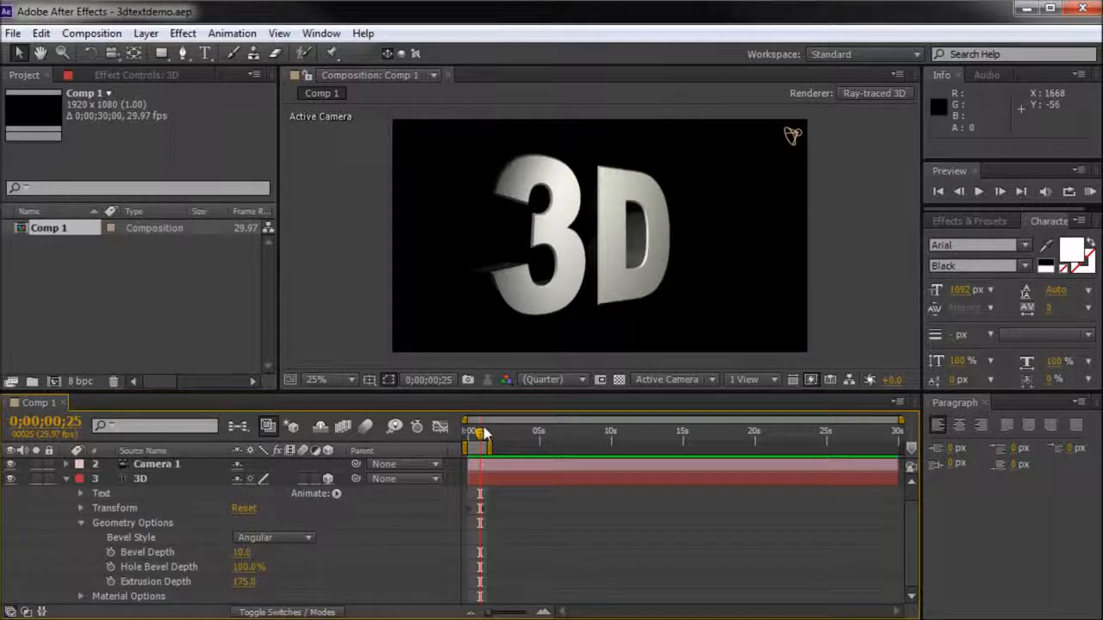
key(space)
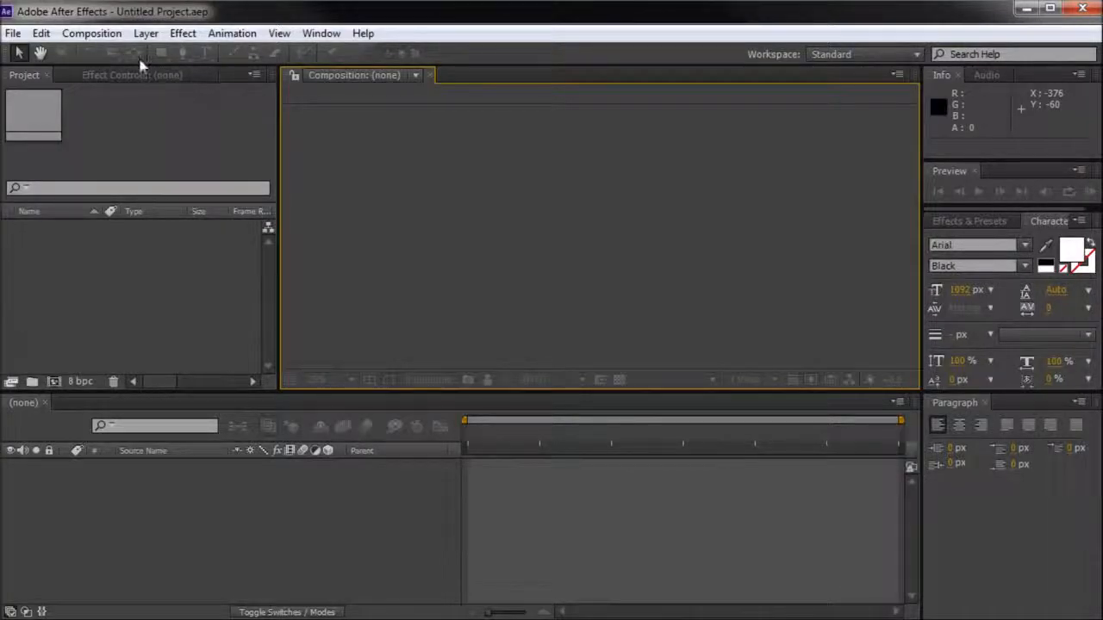
Create a new composition with the HDTV 1080 29.97 preset at 1920 x 1080 and a 30-second duration
click(91, 33)
click(98, 54)
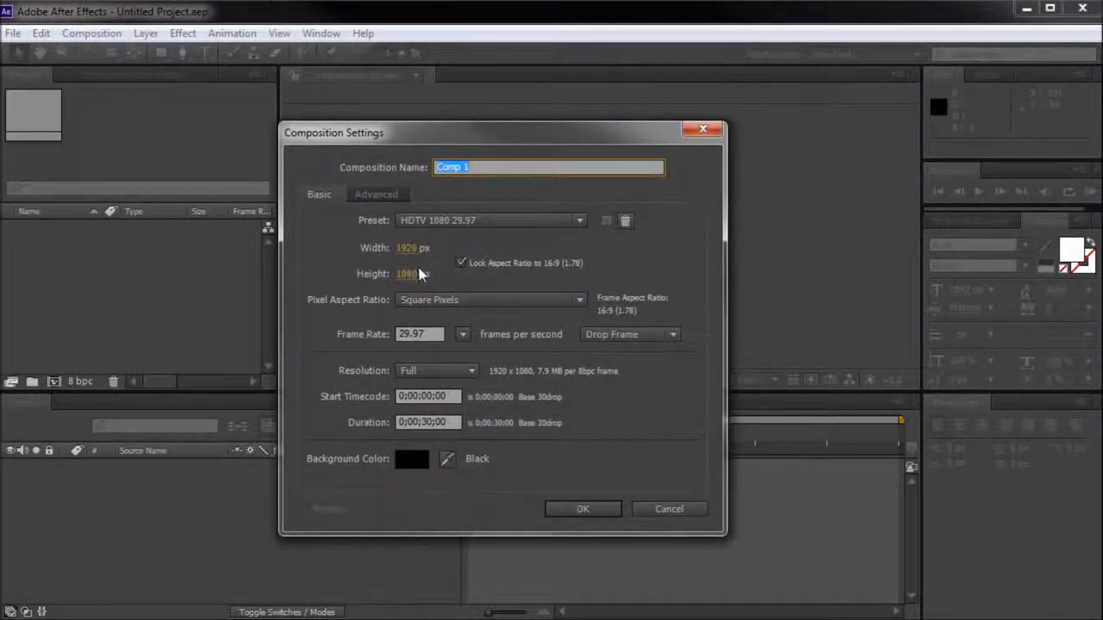
click(581, 510)
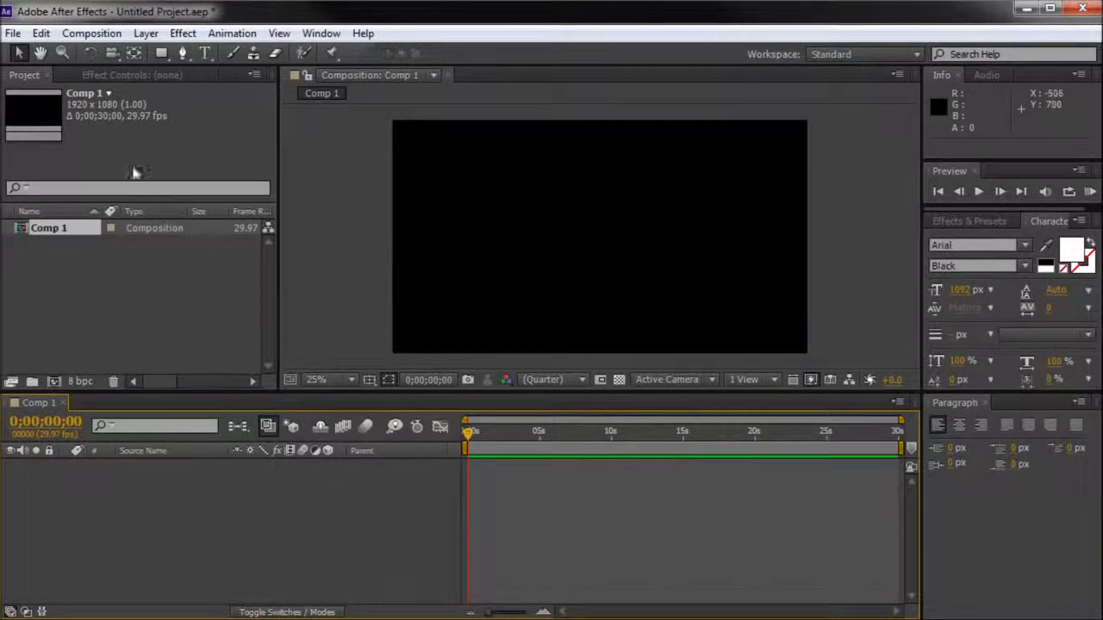
Add a white text layer reading "3D" in Arial Black at 1092 px to the composition
click(205, 54)
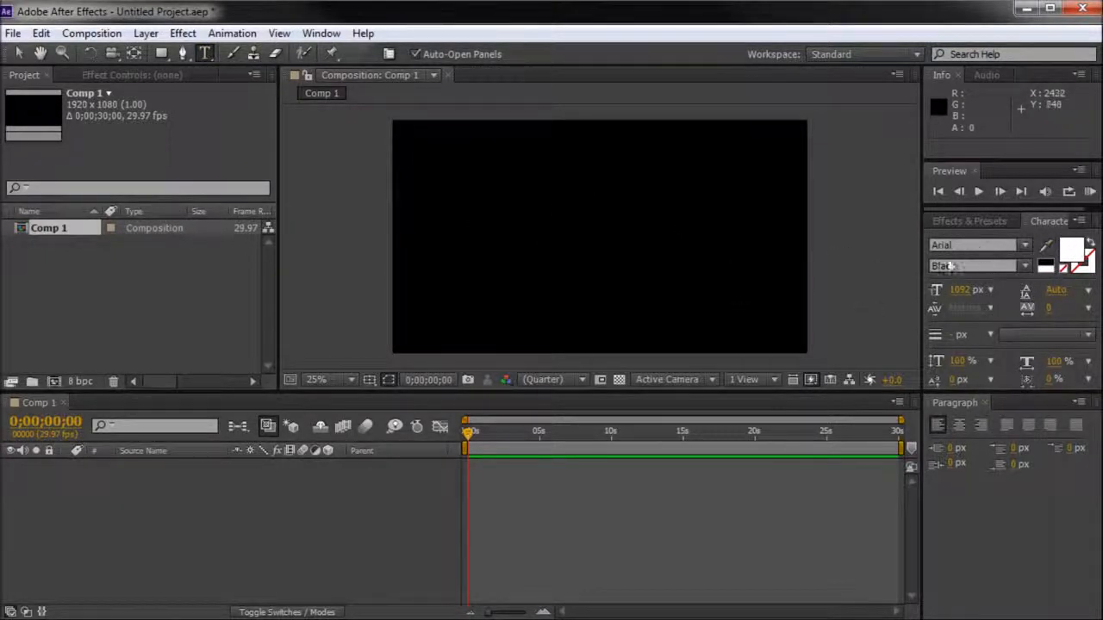
click(511, 238)
text(3D)
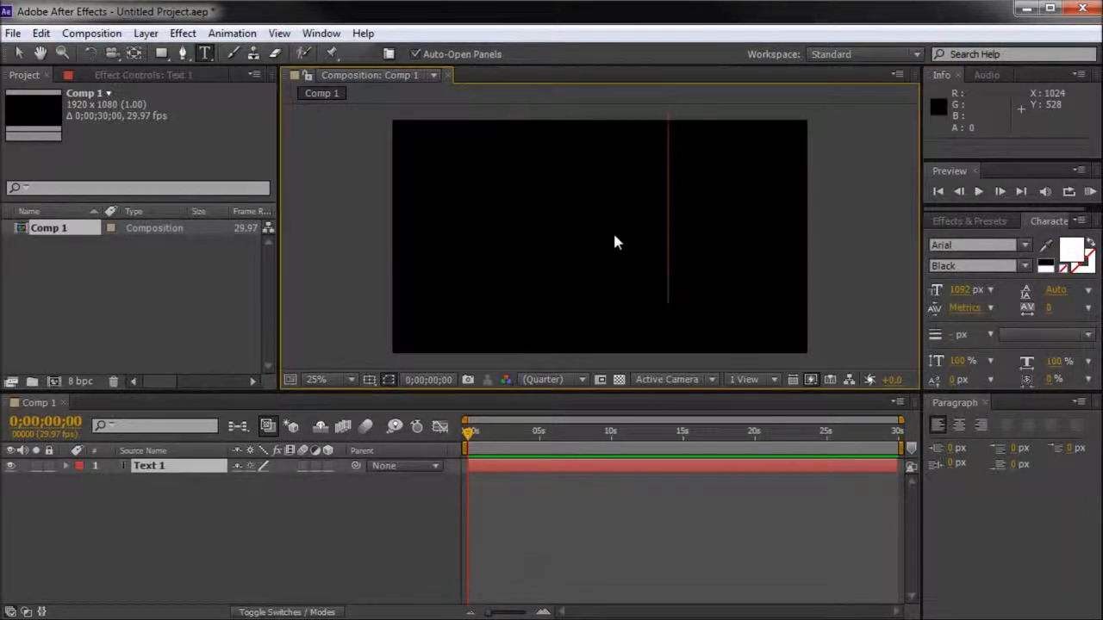
Scale the "3D" text down slightly and reposition it near the middle of the frame
click(19, 54)
drag(627, 235, 545, 284)
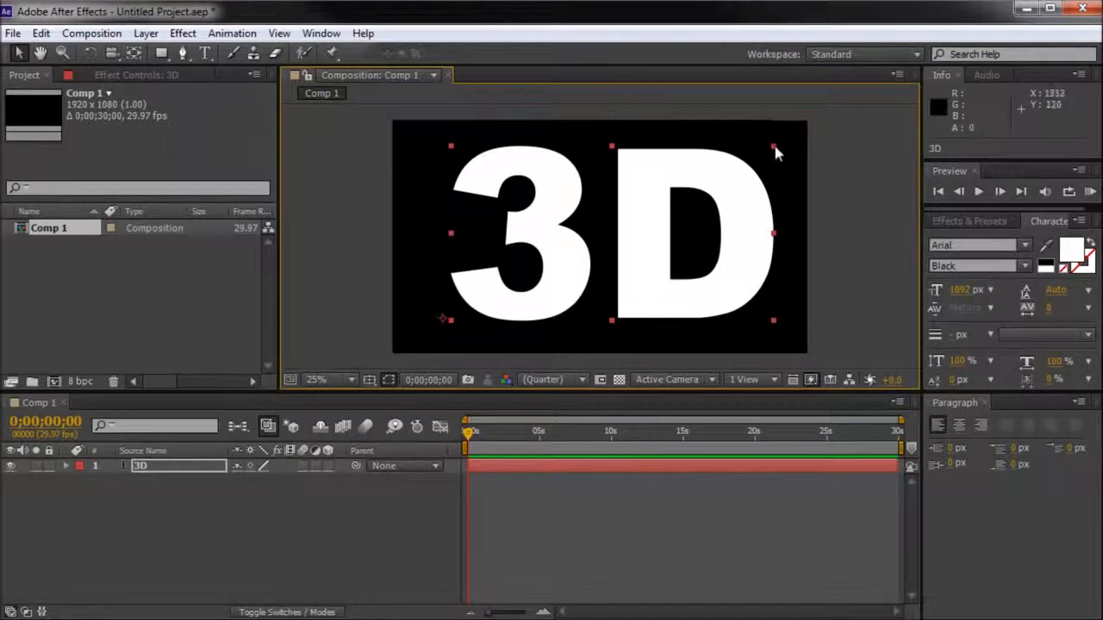
drag(774, 149, 730, 180)
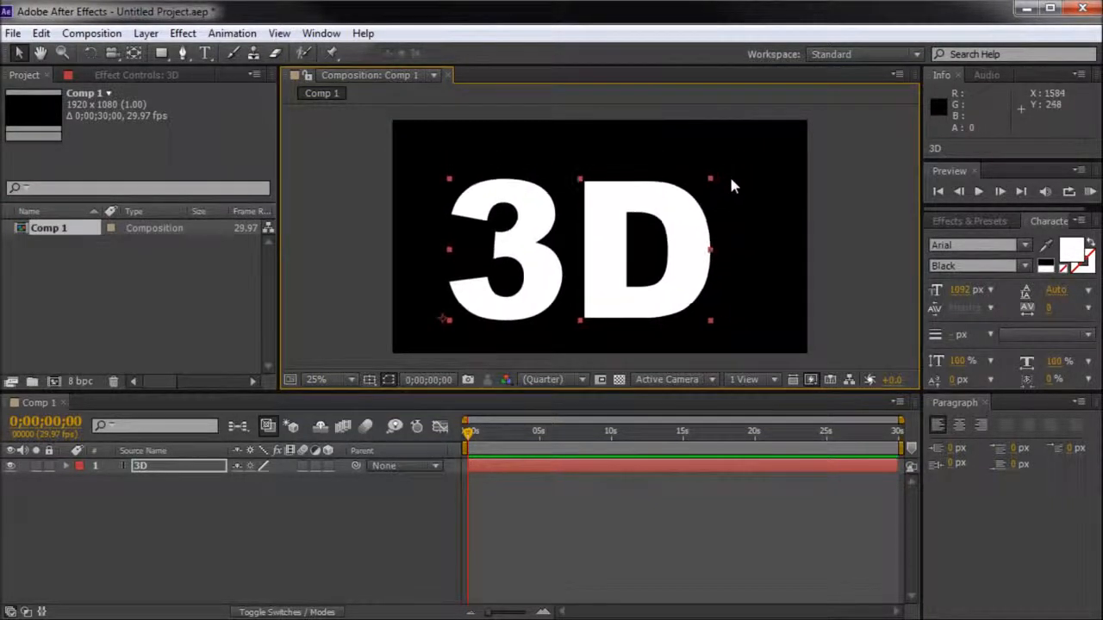
drag(614, 248, 635, 245)
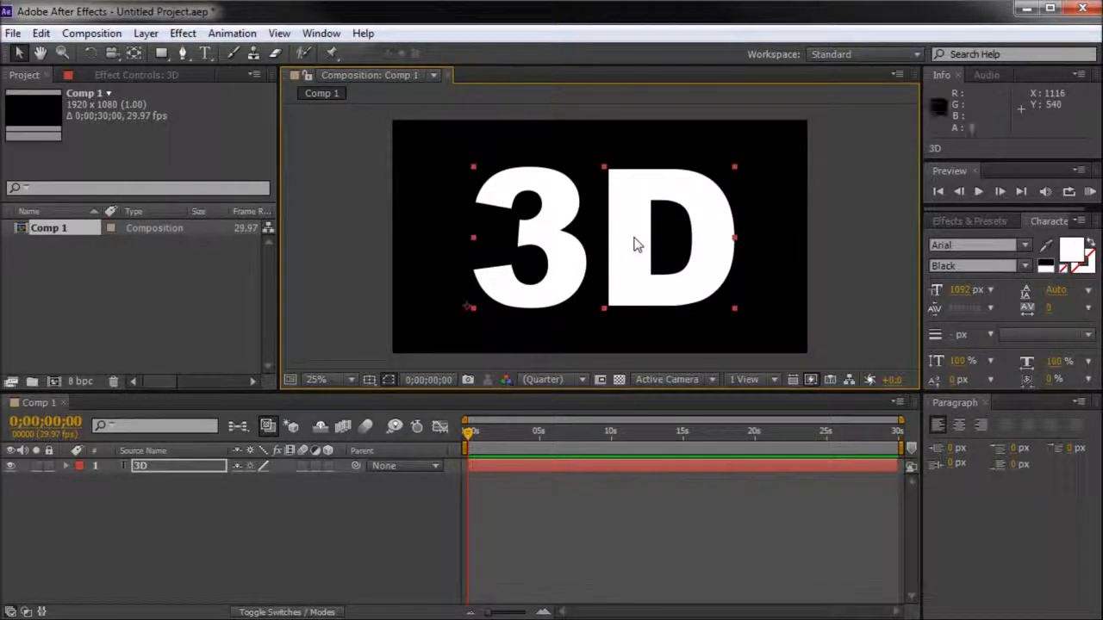
click(406, 140)
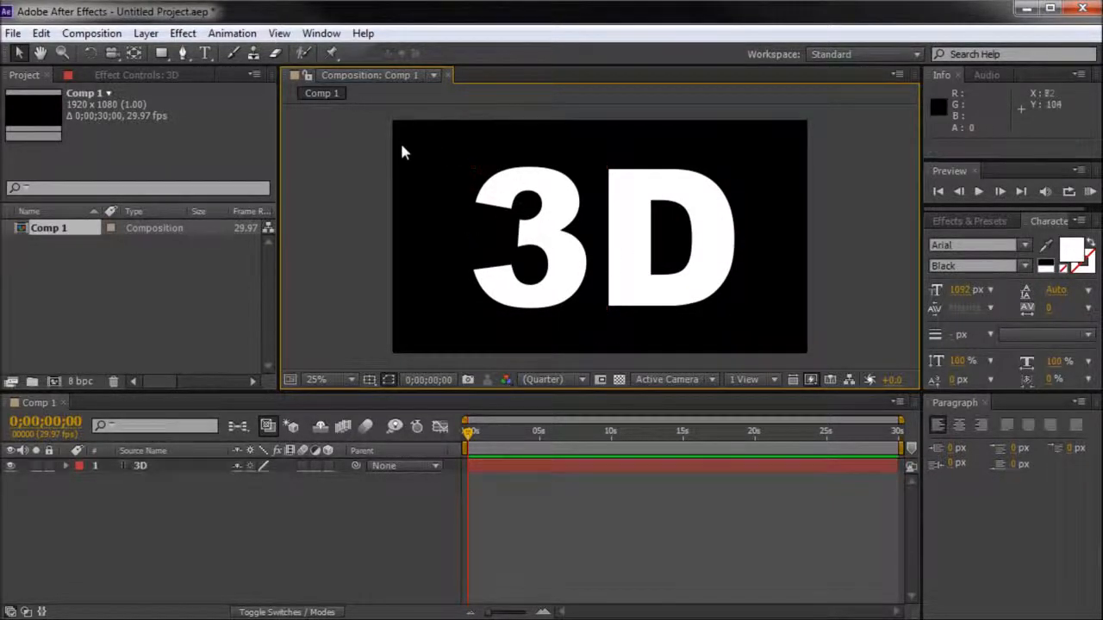
click(560, 177)
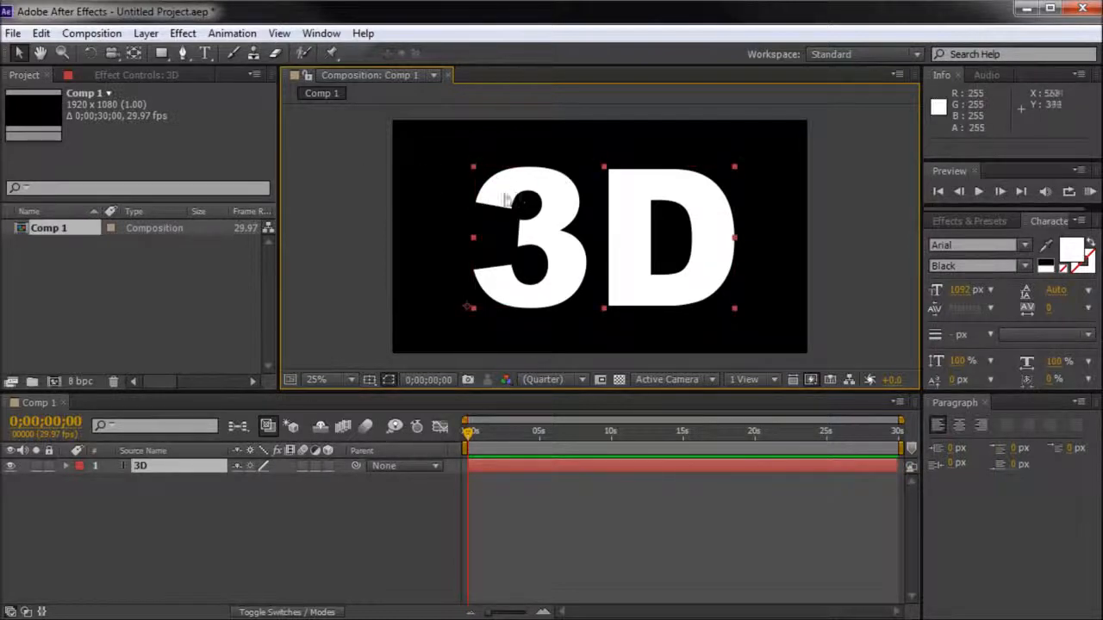
Turn the "3D" text into a 3D layer, toggling its 3D switch off and on and leaving it enabled
click(328, 465)
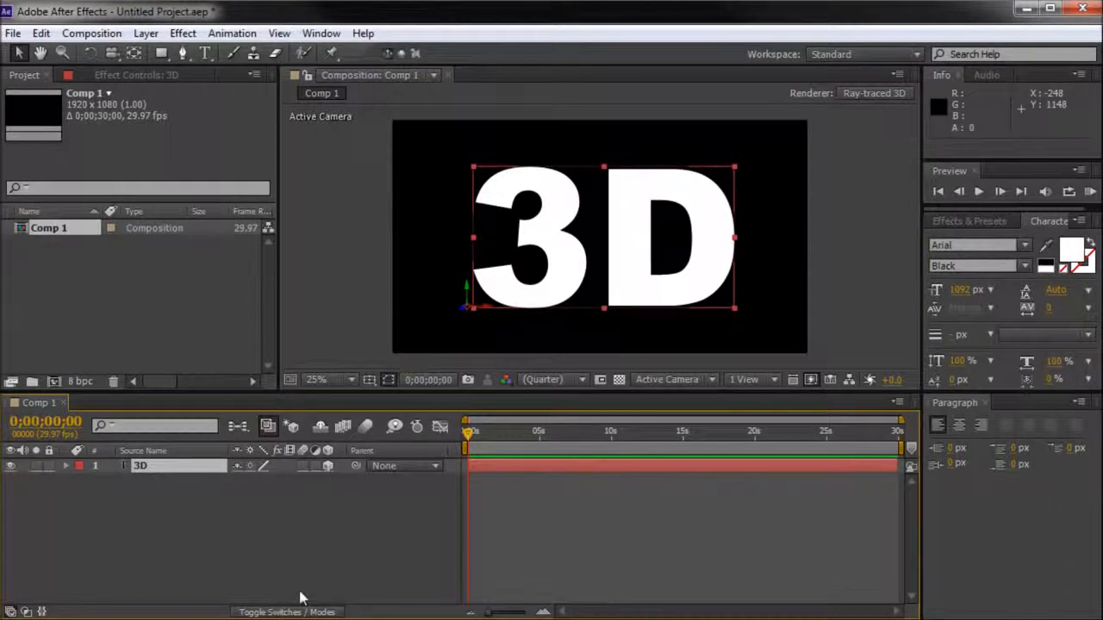
click(303, 612)
click(304, 612)
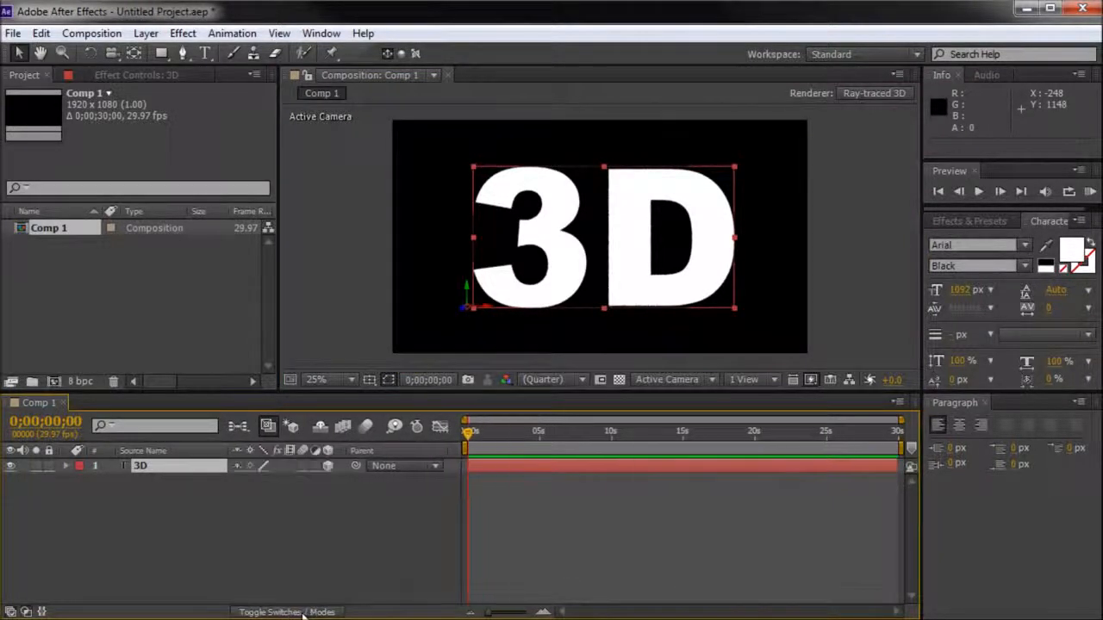
click(327, 465)
click(328, 465)
click(327, 466)
click(328, 466)
click(327, 466)
click(328, 466)
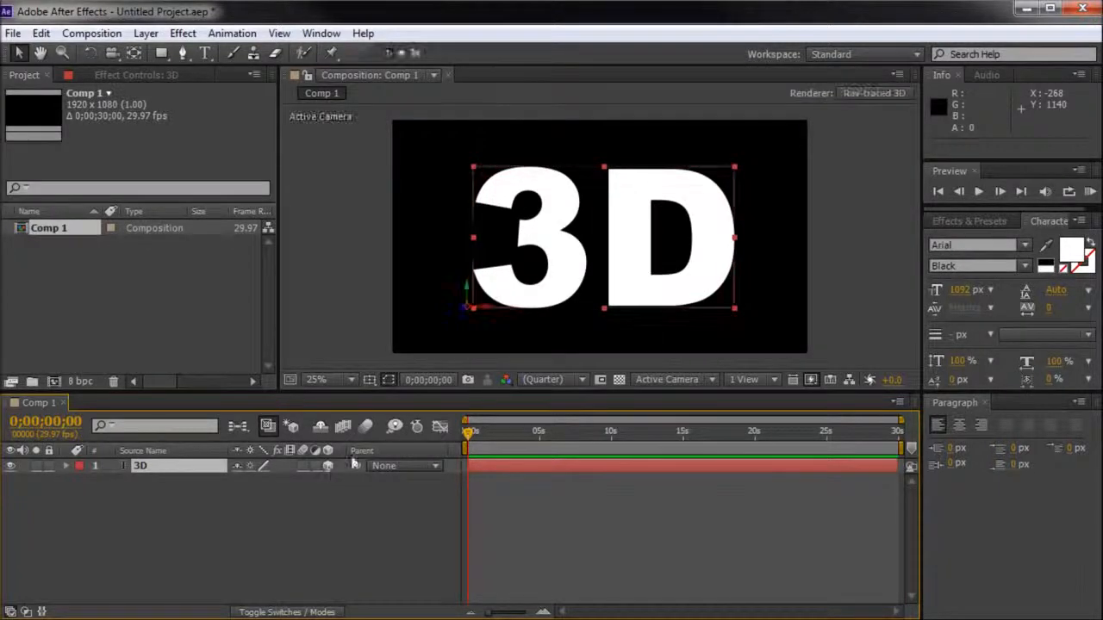
Set the composition's renderer to Classic 3D
click(874, 93)
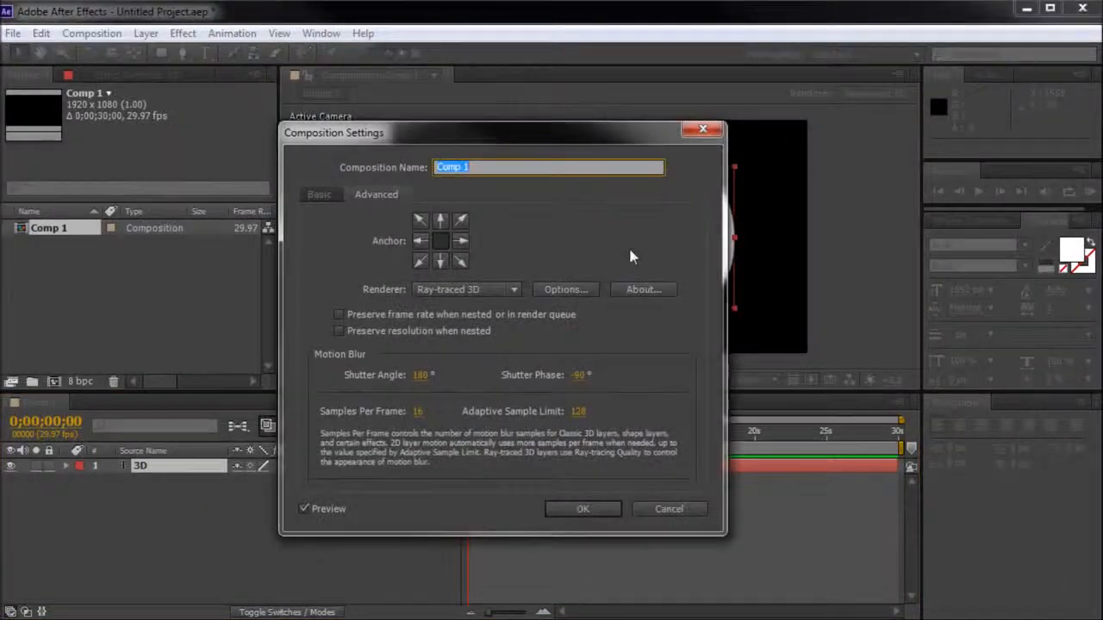
click(476, 289)
click(474, 306)
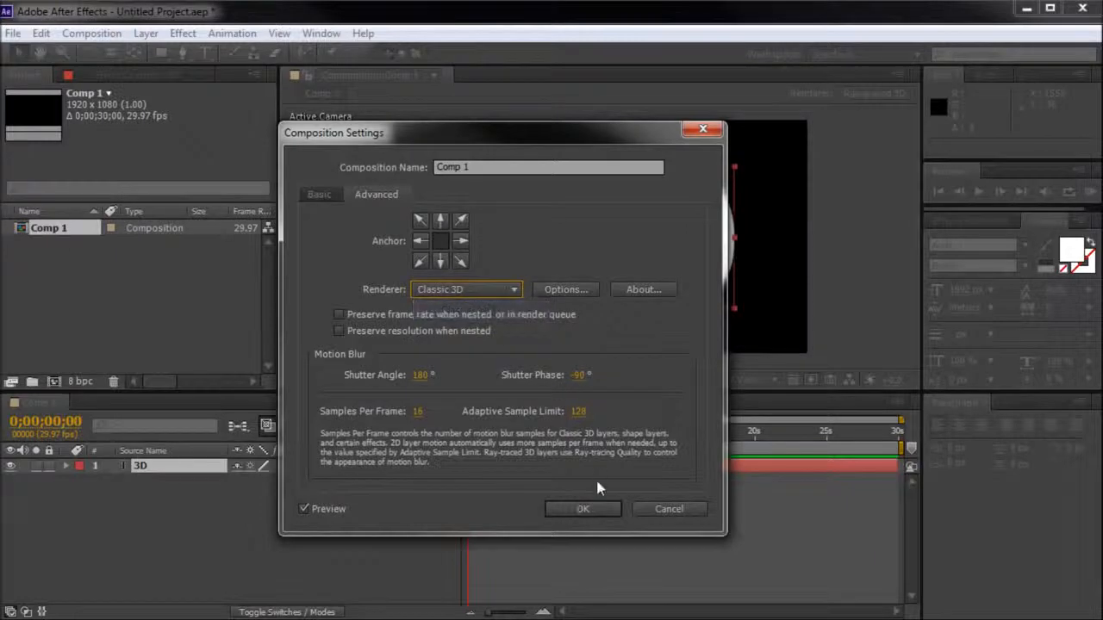
click(586, 511)
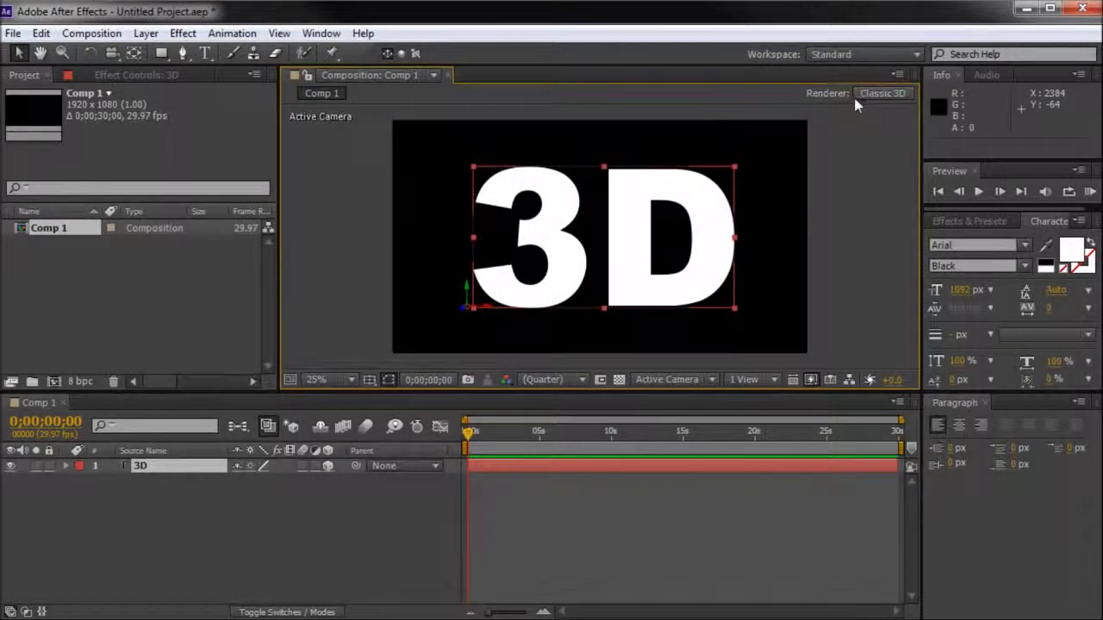
Expand the "3D" text layer and examine which property groups are available with the Classic 3D renderer
click(67, 466)
click(104, 482)
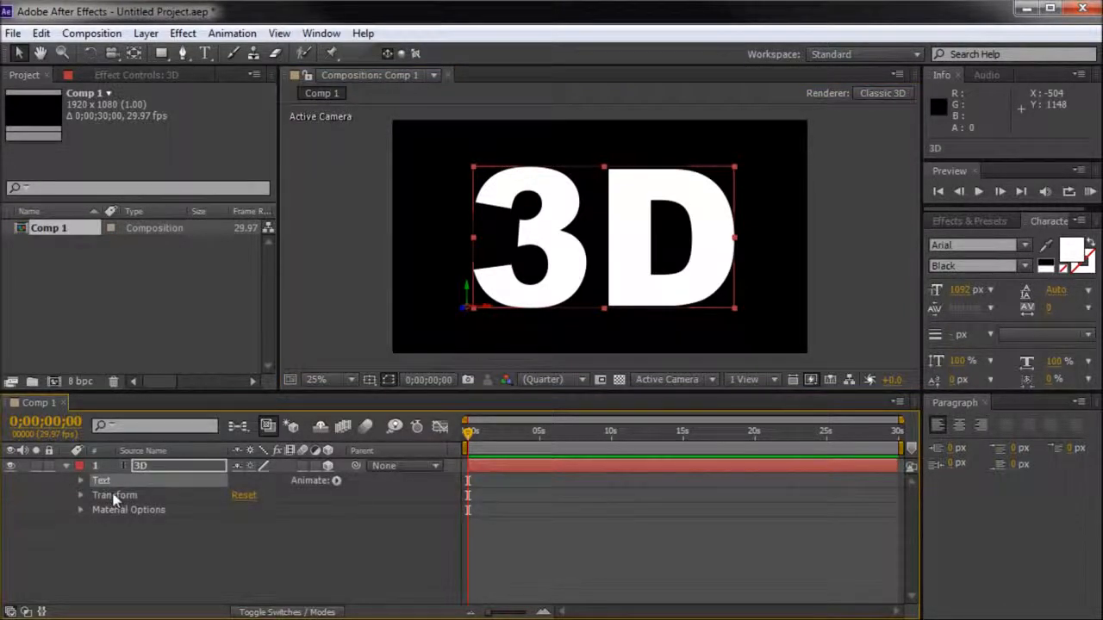
click(118, 498)
click(112, 510)
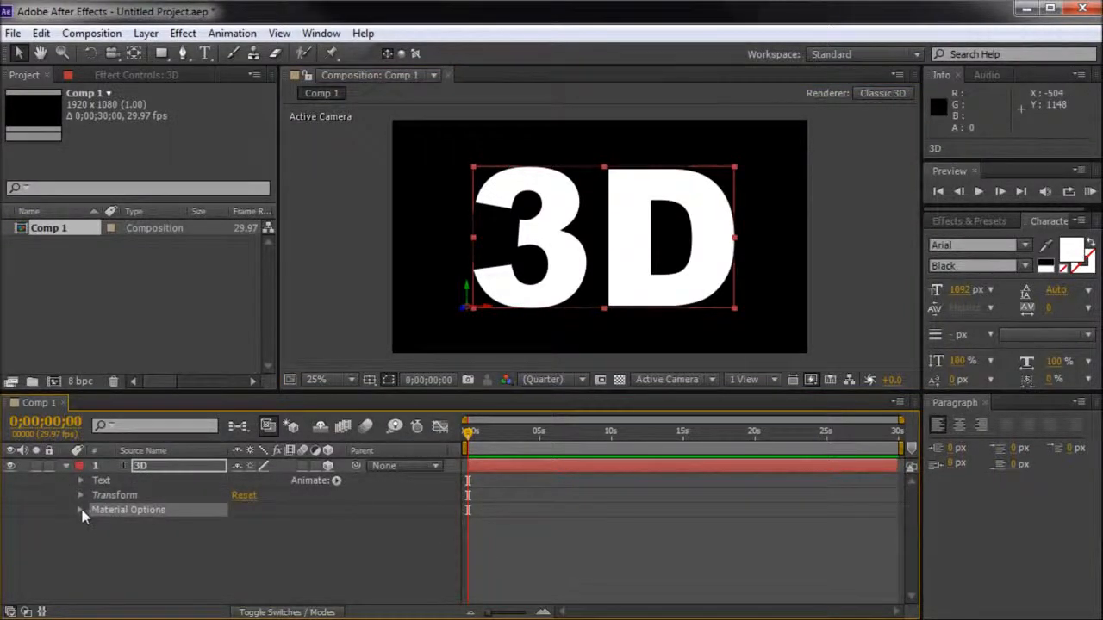
click(80, 509)
click(83, 467)
click(121, 548)
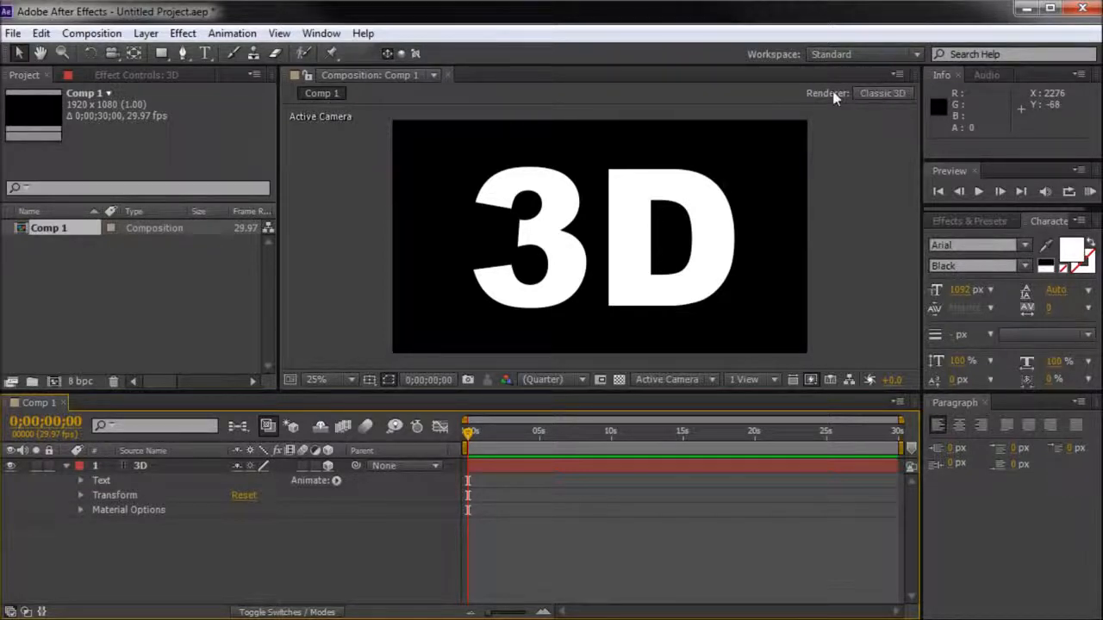
Switch the composition's renderer to Ray-traced 3D and select the text layer's Geometry Options group
click(887, 95)
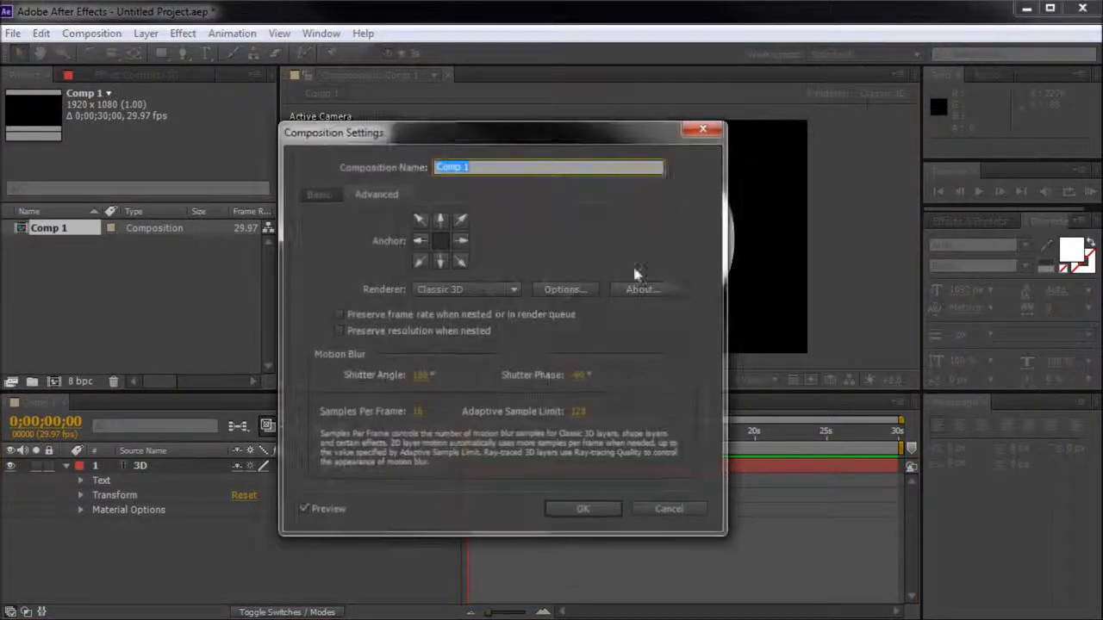
click(487, 293)
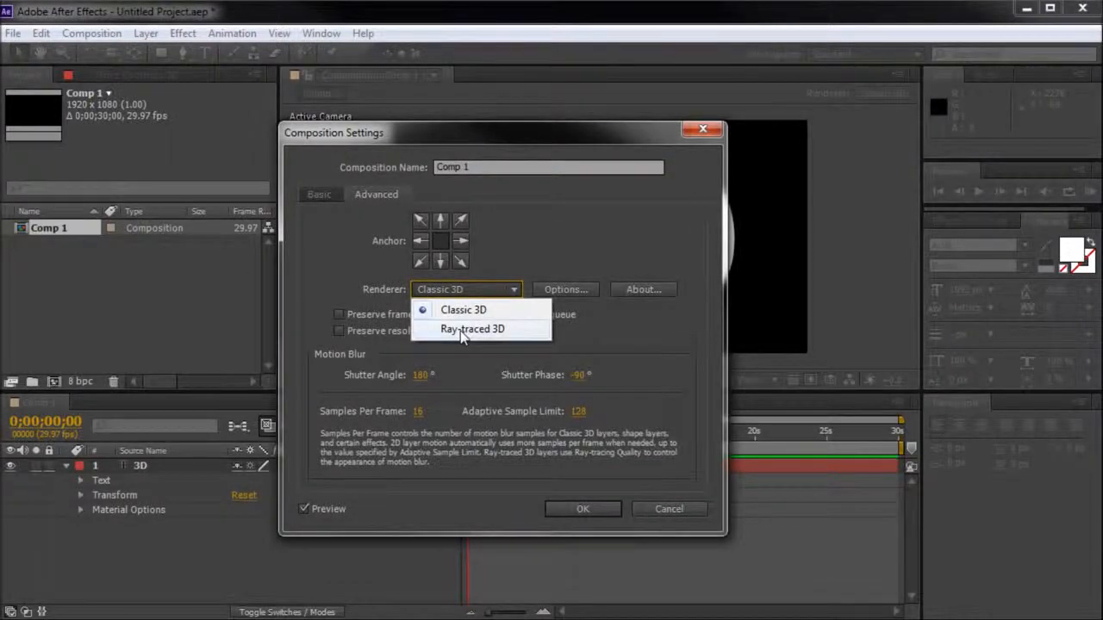
click(465, 329)
click(573, 508)
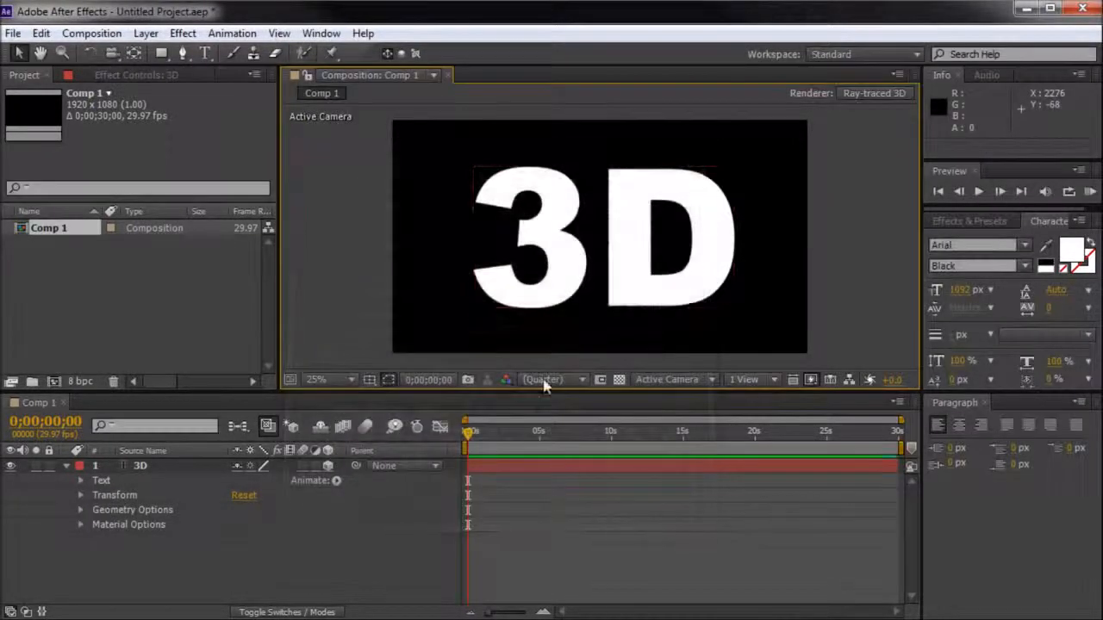
click(108, 510)
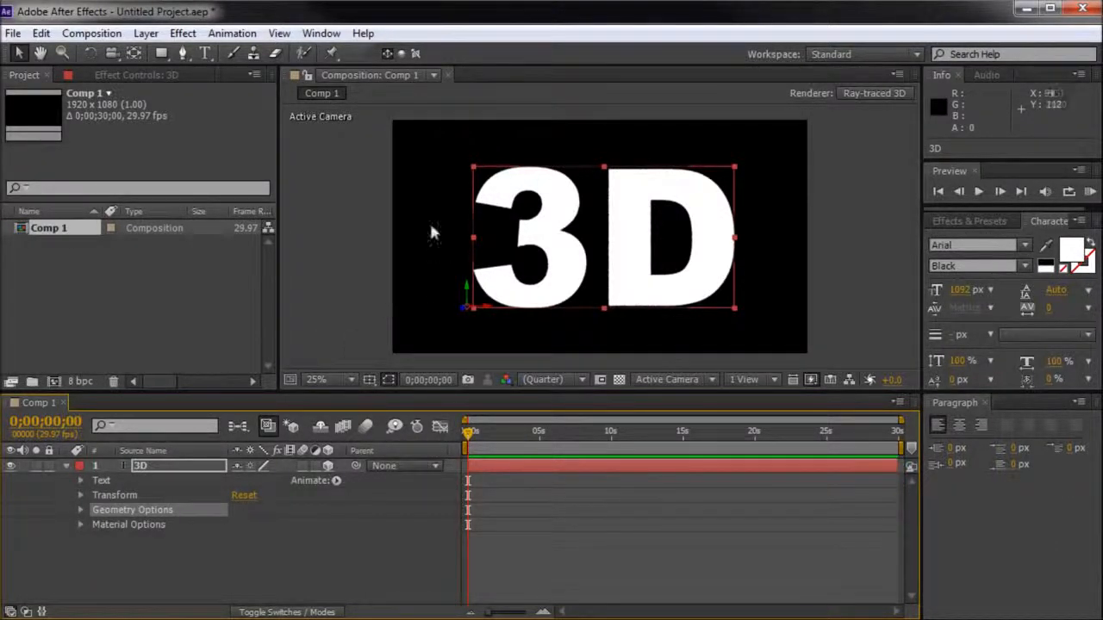
Activate the Unified Camera Tool and try it on the "3D" text
click(112, 53)
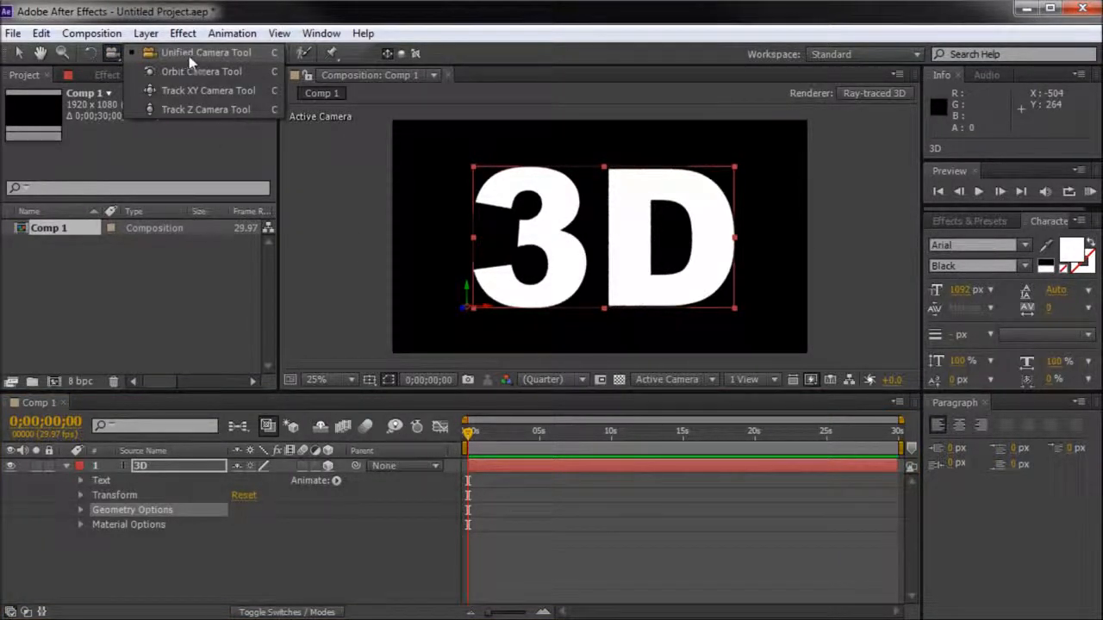
click(176, 57)
click(568, 264)
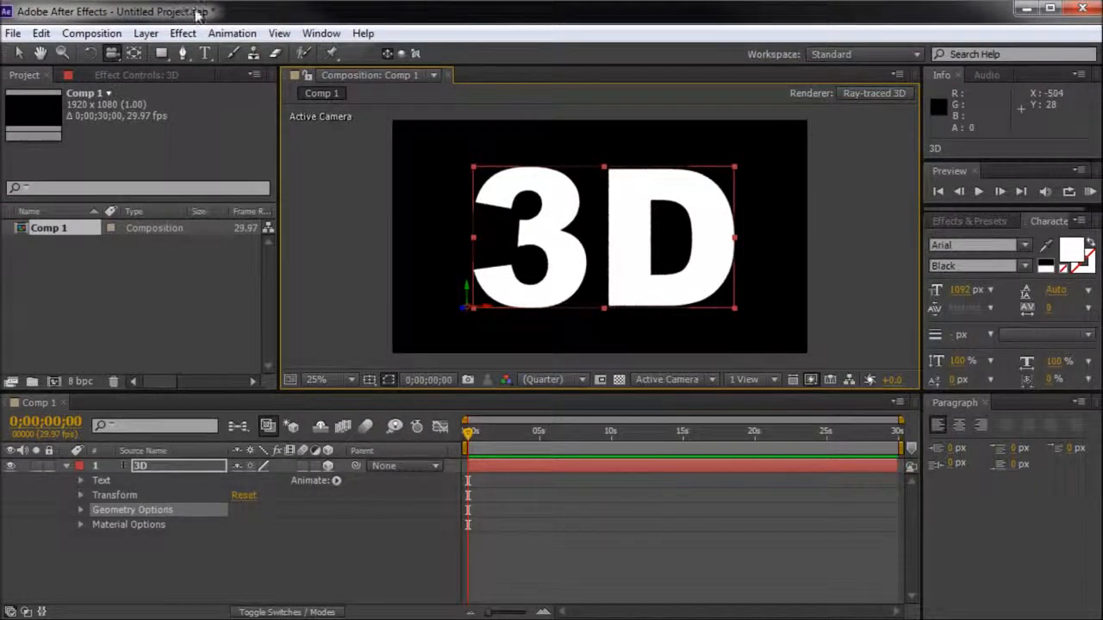
Add a new two-node camera with the 50mm preset to the composition
click(143, 32)
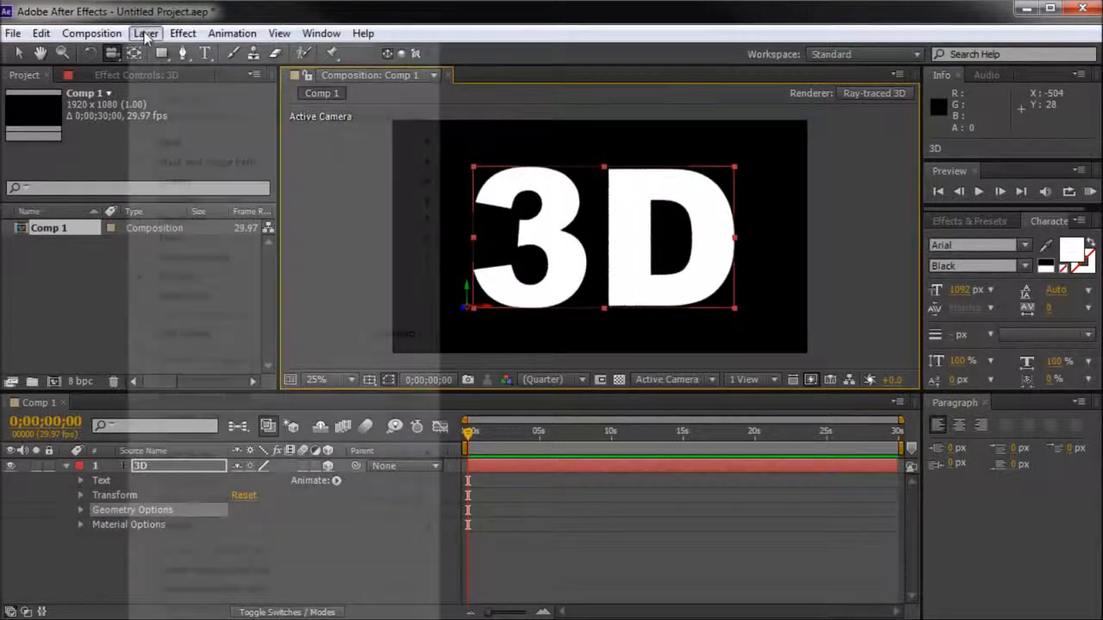
mouse_move(165, 53)
click(498, 109)
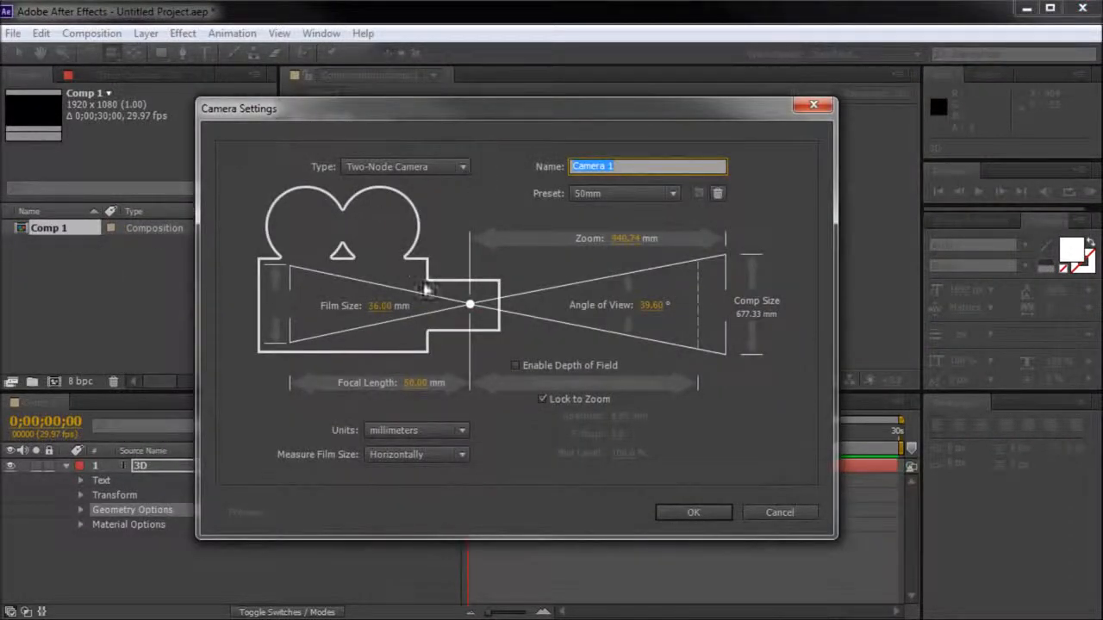
click(692, 513)
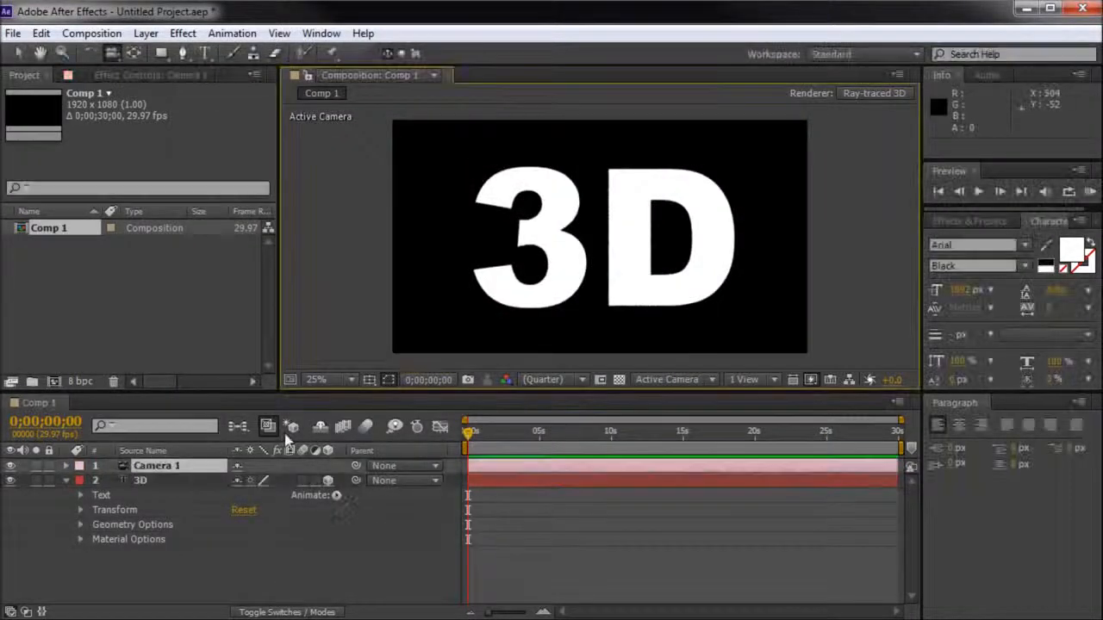
Orbit the camera around the "3D" text to view it at an angle, undoing each camera move
drag(521, 240, 597, 264)
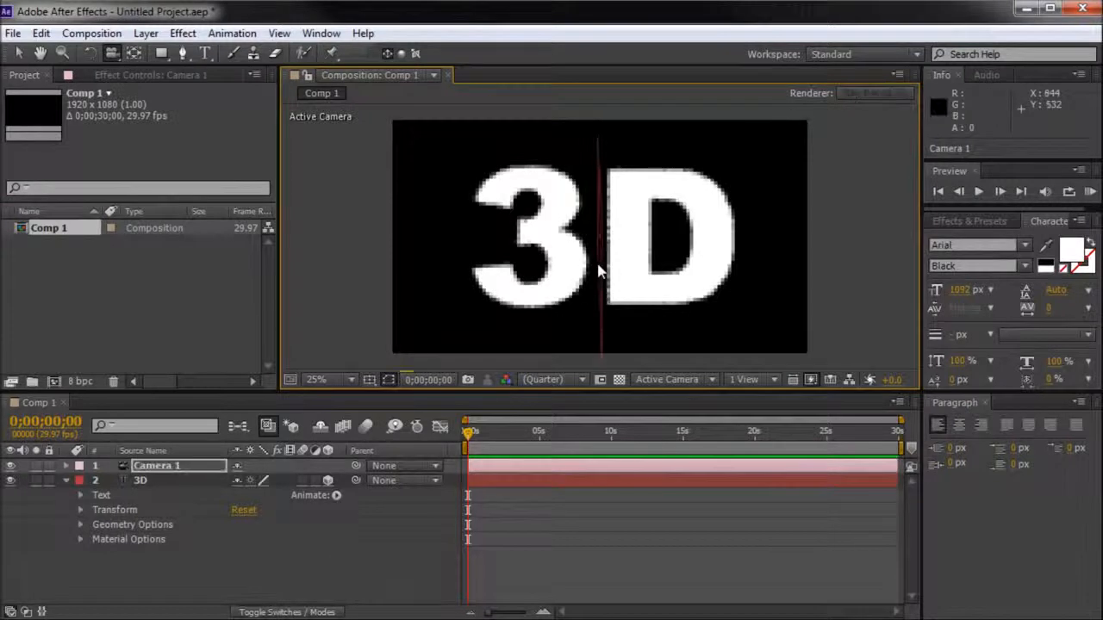
key(ctrl+z)
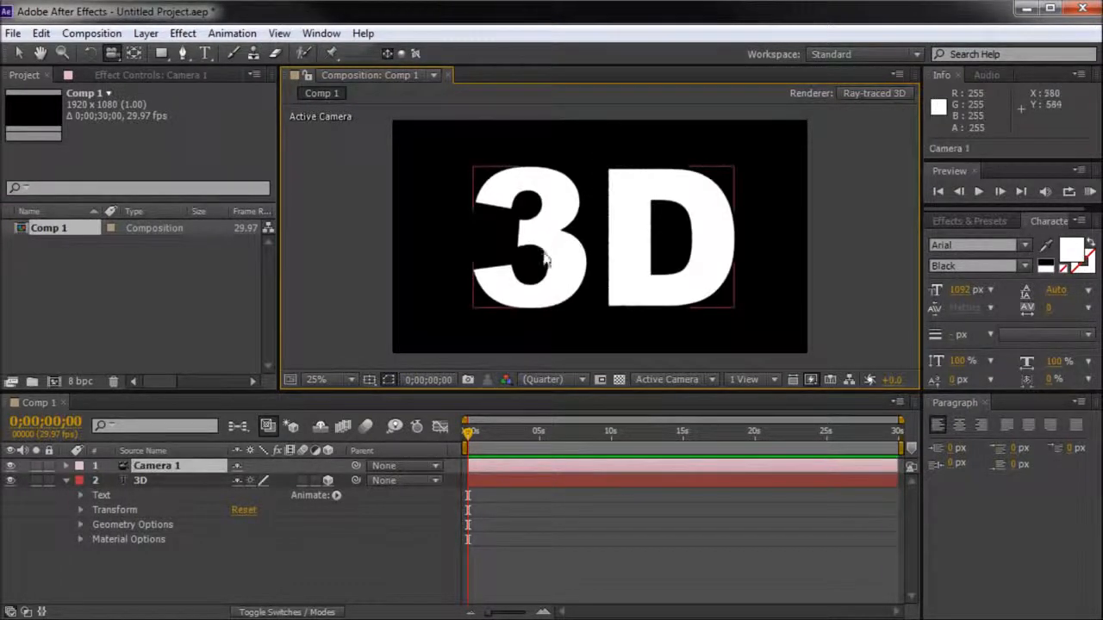
drag(581, 261, 600, 265)
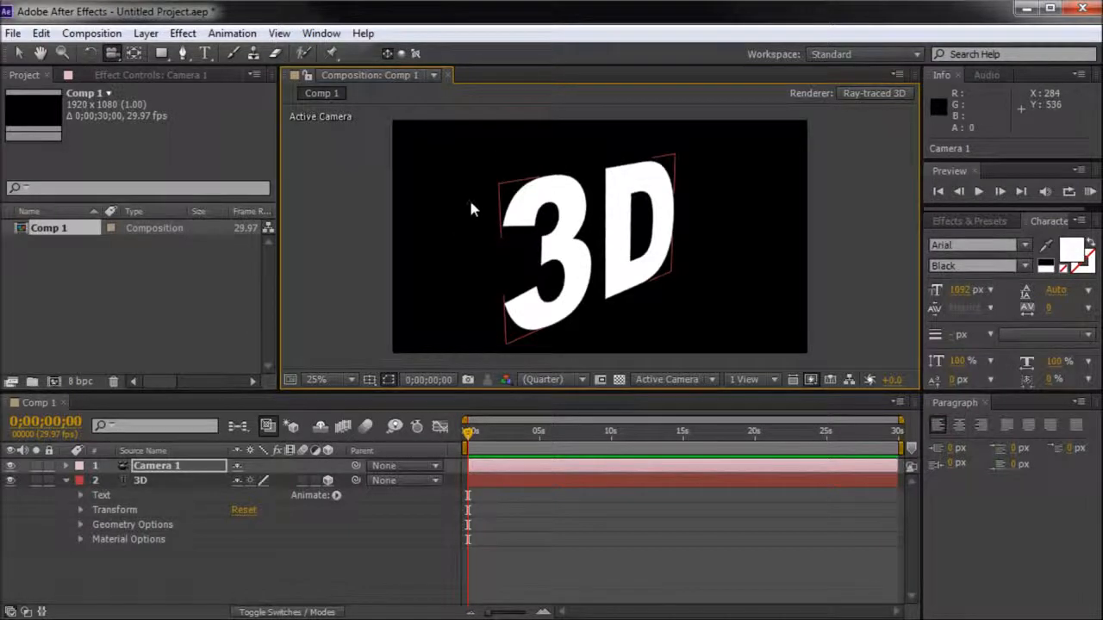
key(ctrl+z)
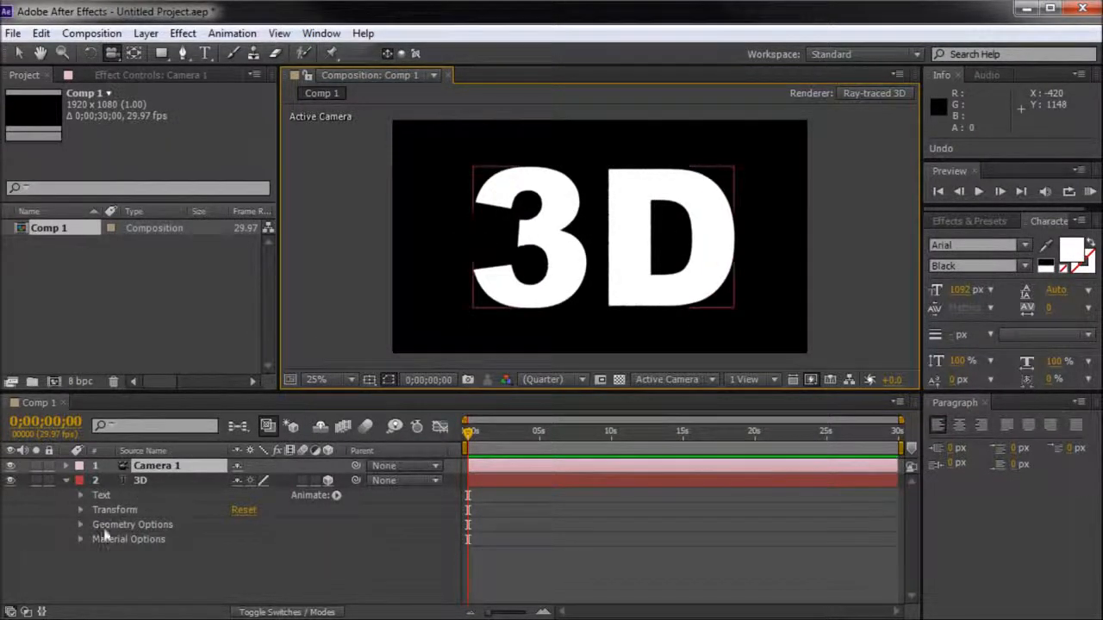
Set the "3D" text layer's Extrusion Depth to 56 and orbit the camera to inspect the sides, undoing the camera move
click(146, 528)
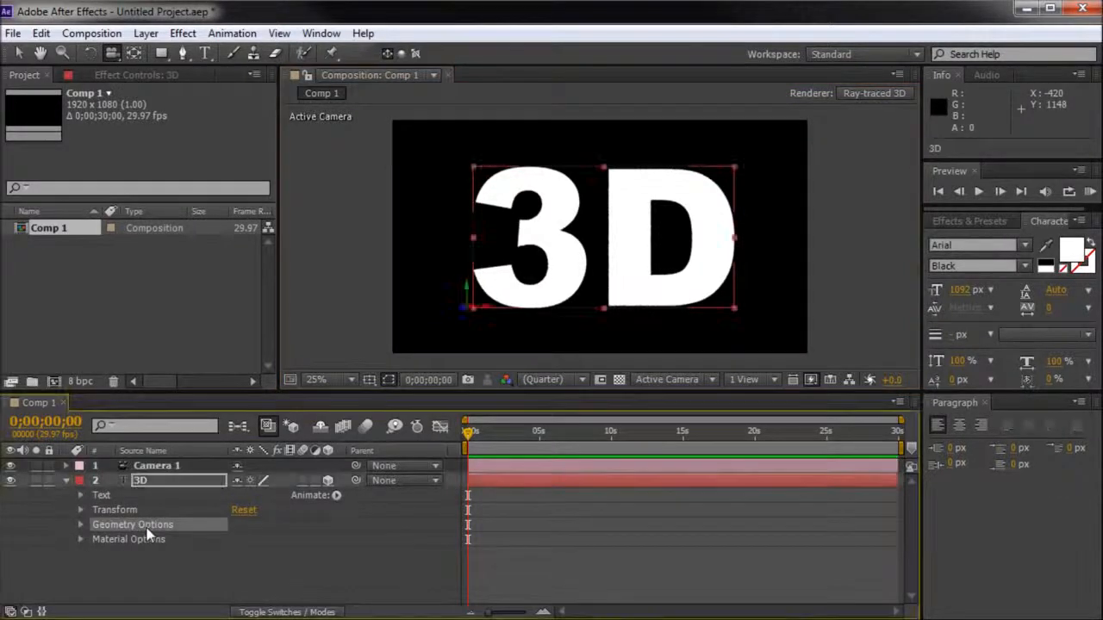
click(85, 527)
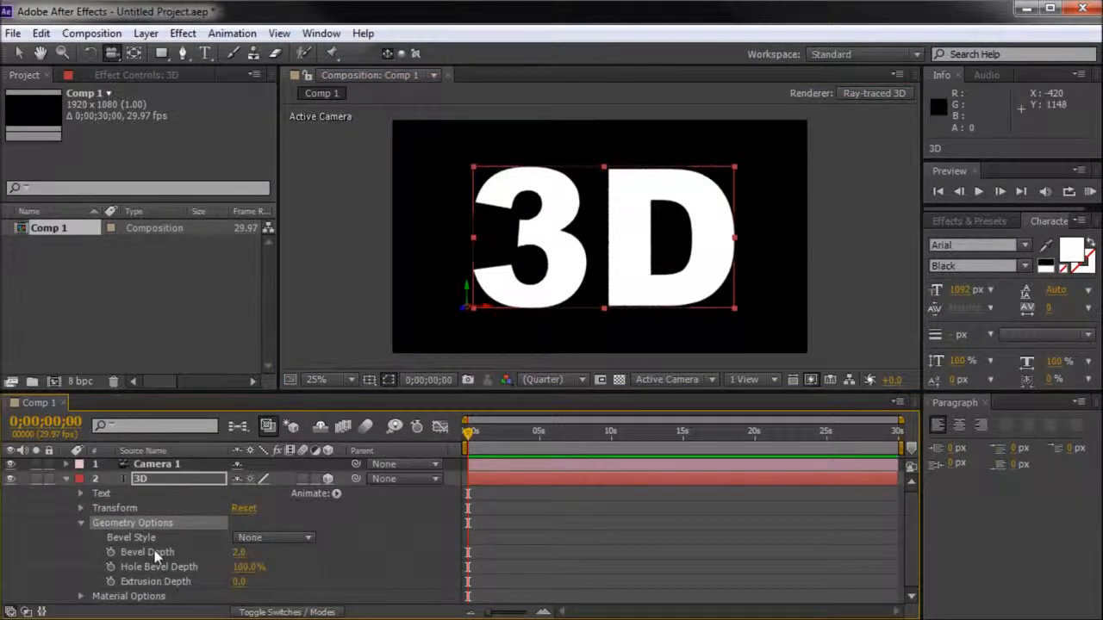
click(143, 583)
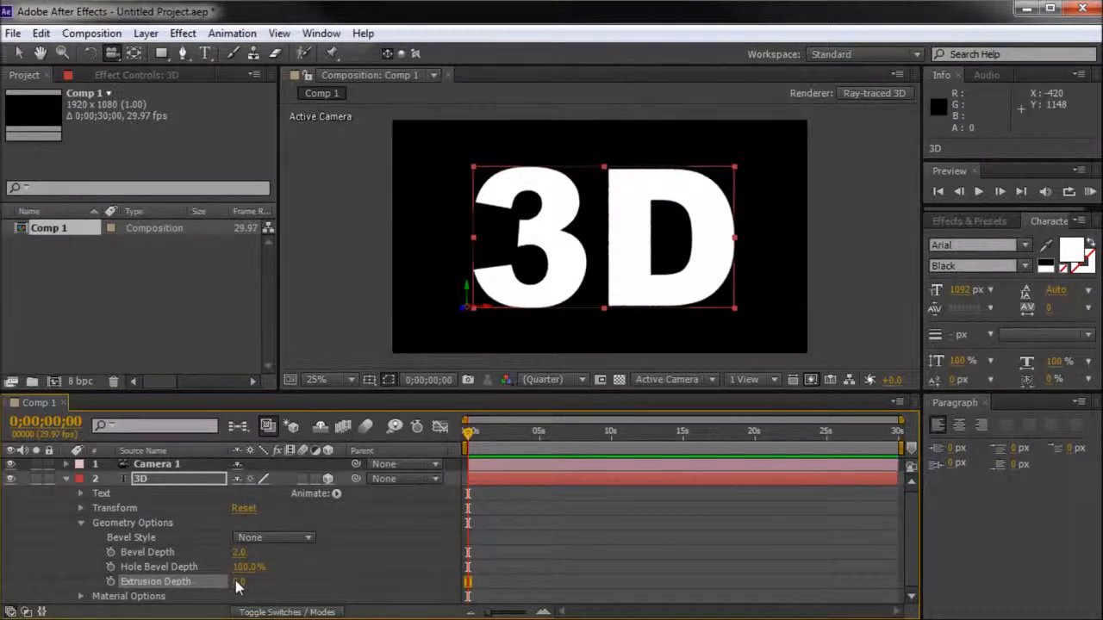
drag(259, 587, 285, 581)
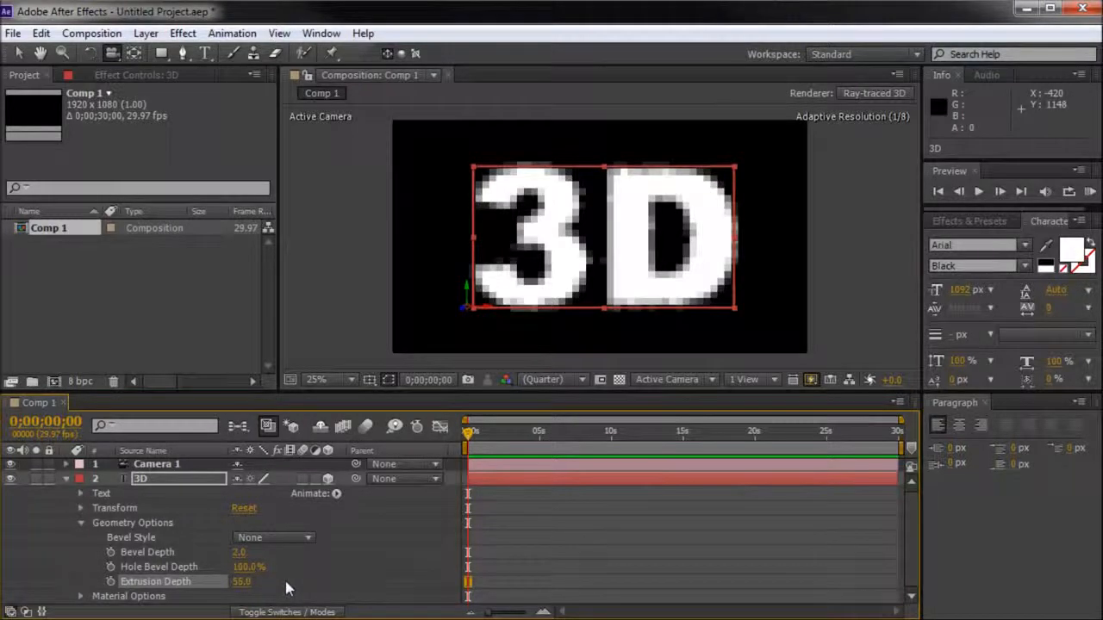
drag(398, 178, 626, 286)
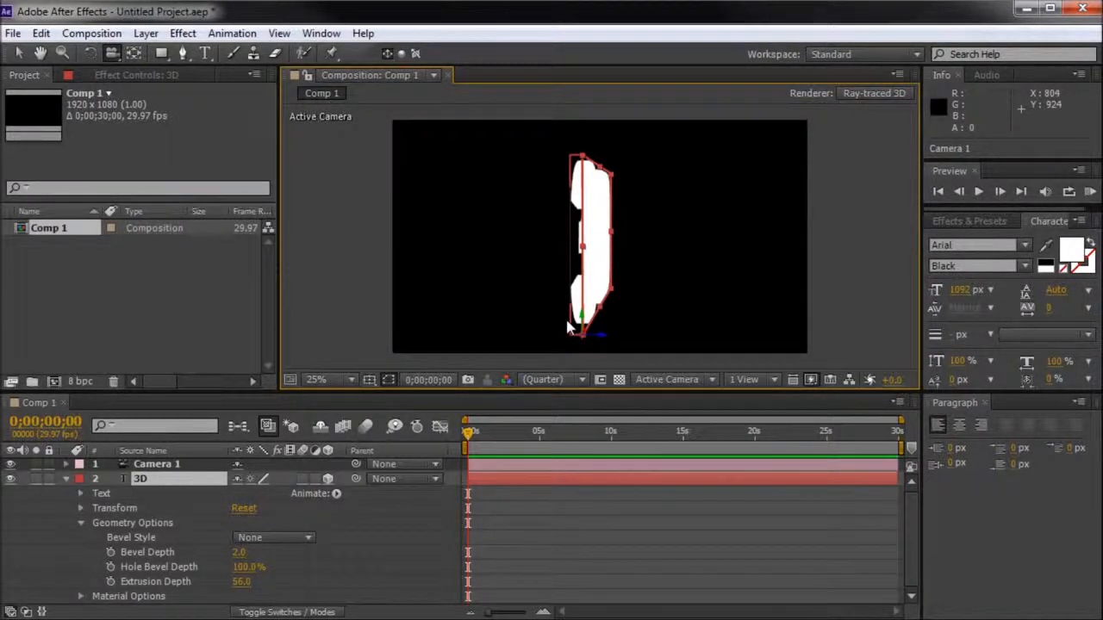
key(ctrl+z)
Set the text's Extrusion Depth to 175 and orbit the camera to check the thickness, undoing the camera move
drag(250, 584, 339, 577)
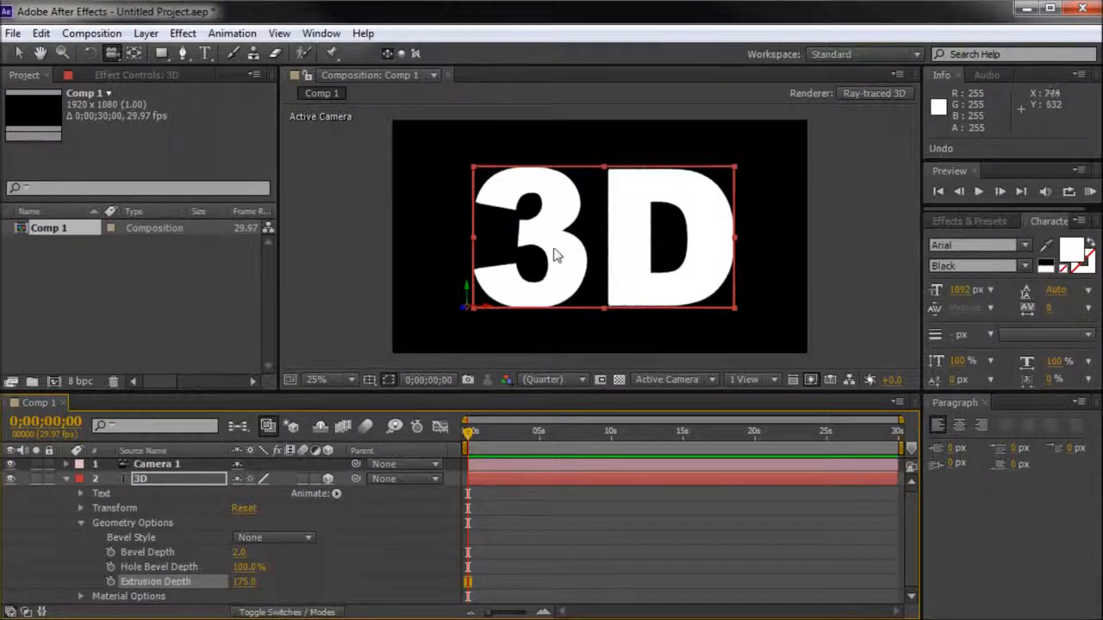
drag(490, 285, 595, 274)
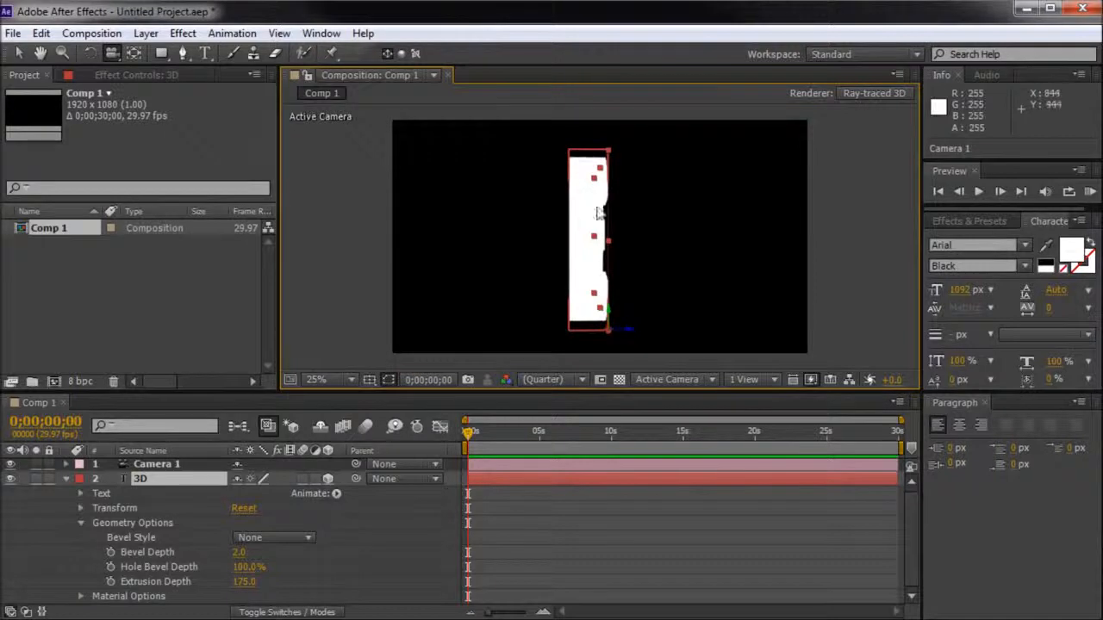
key(ctrl+z)
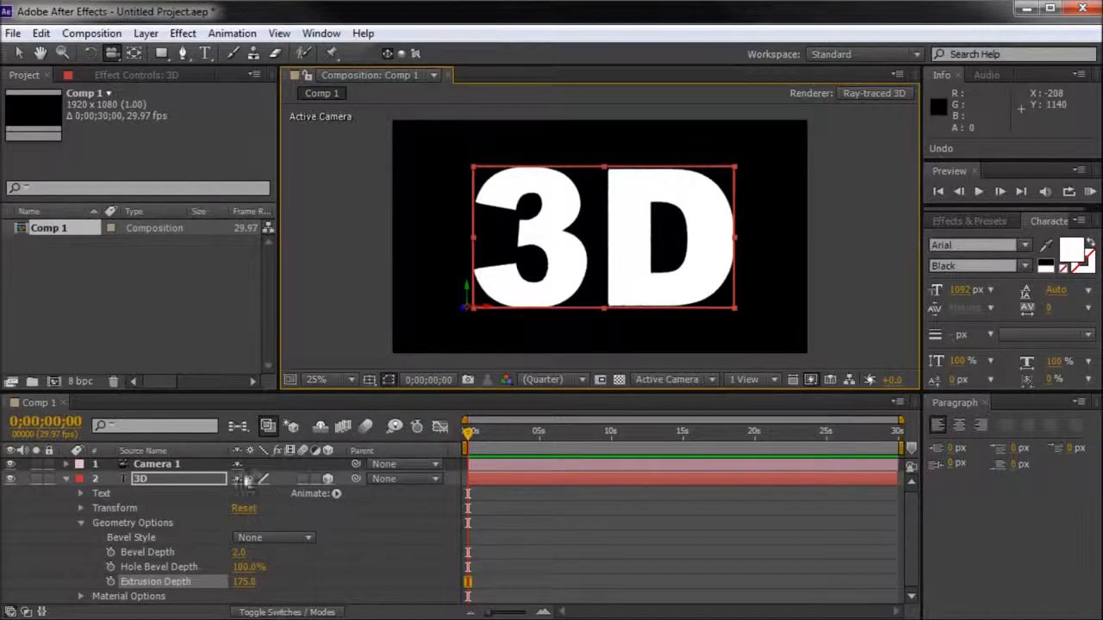
Collapse Geometry Options, expand the text layer's Transform properties and try a Y Rotation change, undoing it
click(80, 524)
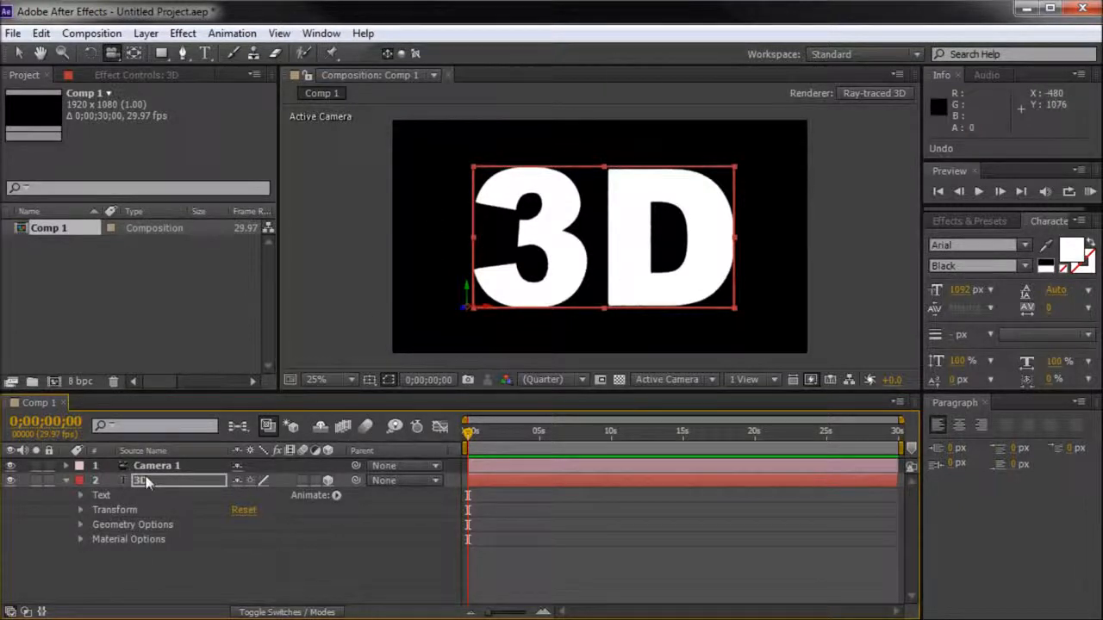
click(80, 509)
scroll(80, 506, down, 1)
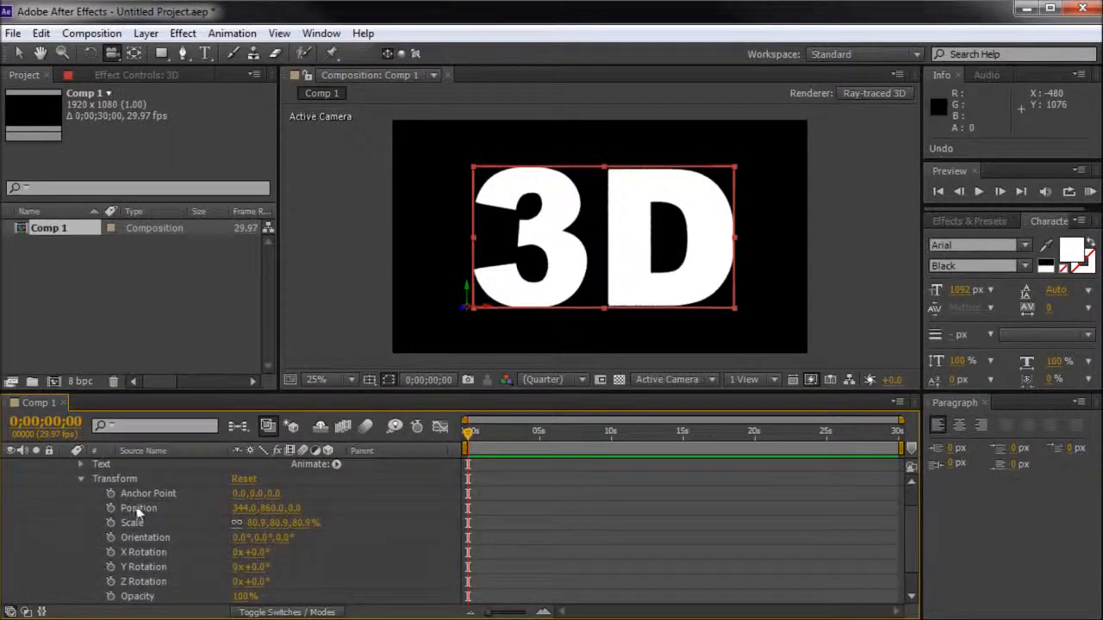
scroll(143, 539, down, 1)
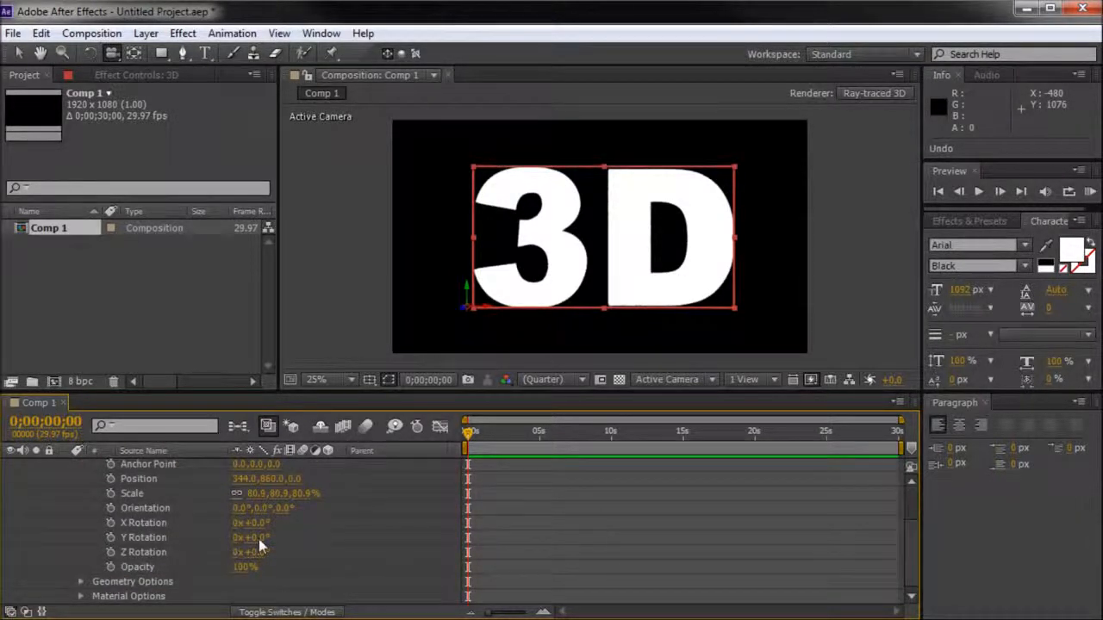
mouse_move(261, 537)
mouse_down()
mouse_move(327, 537)
mouse_move(279, 546)
mouse_up()
drag(223, 542, 247, 536)
key(ctrl+z)
Move the text's anchor point to the centre of "3D" with the Pan Behind tool and test Y Rotation, undoing the test
click(134, 54)
drag(470, 305, 609, 245)
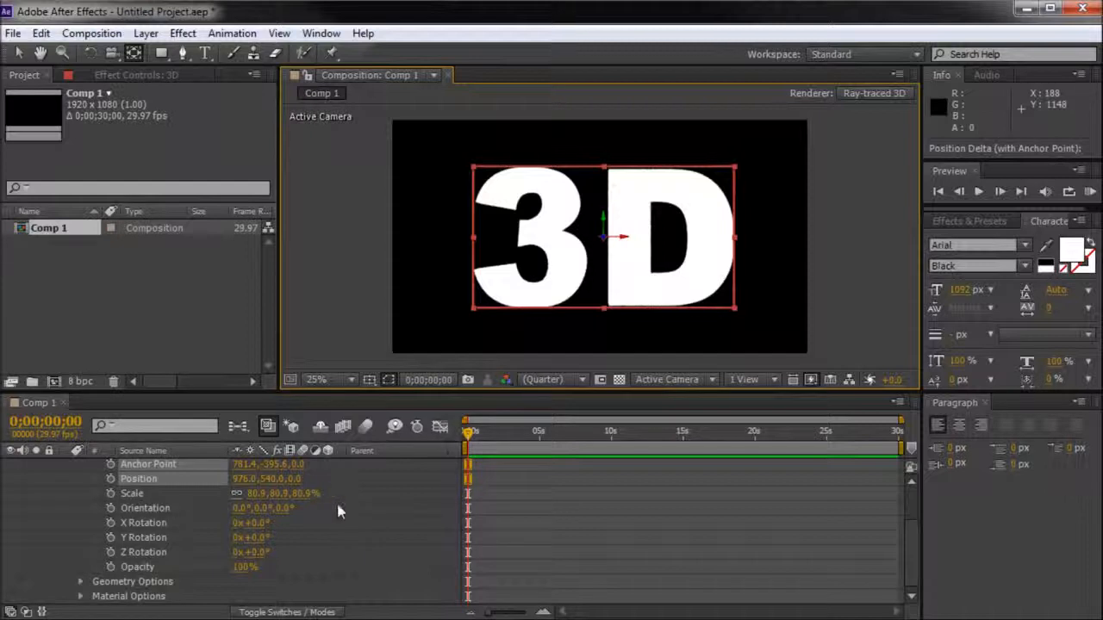
drag(254, 537, 517, 537)
key(ctrl+z)
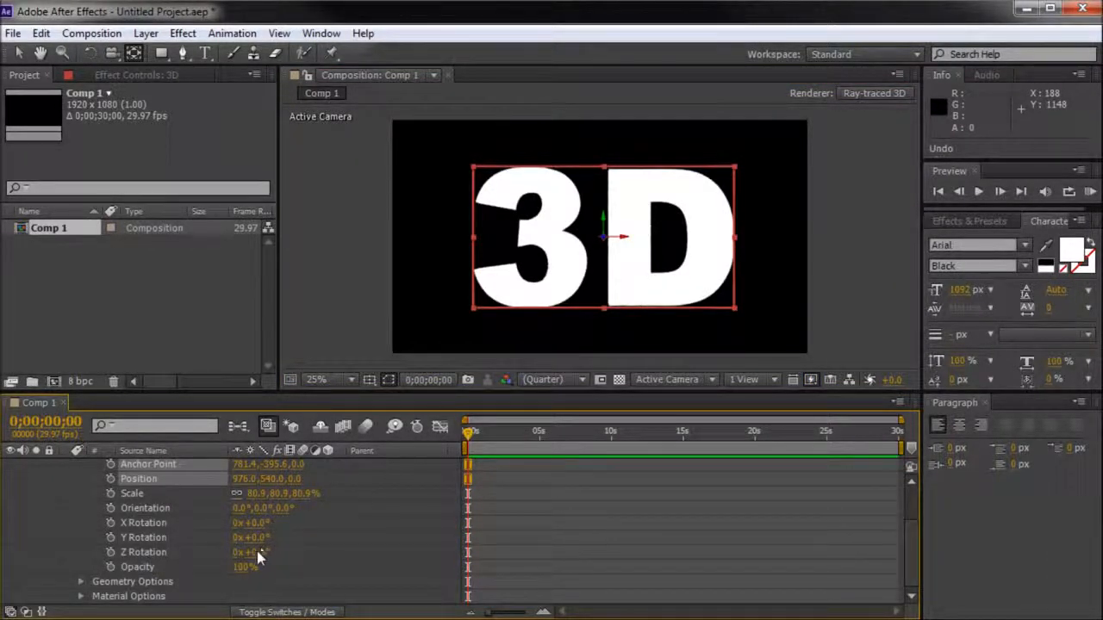
Keyframe the text's Y Rotation from 0 at the composition start to one full revolution at 0;00;01;01
drag(487, 438, 435, 448)
click(111, 536)
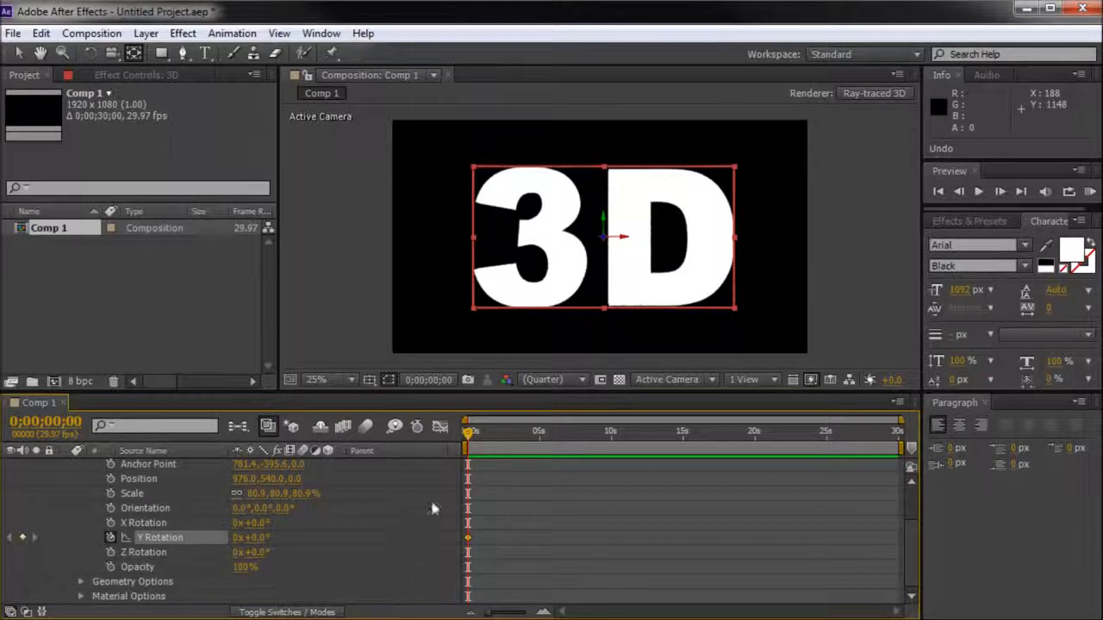
mouse_move(468, 435)
mouse_down()
mouse_move(541, 437)
mouse_move(484, 428)
mouse_up()
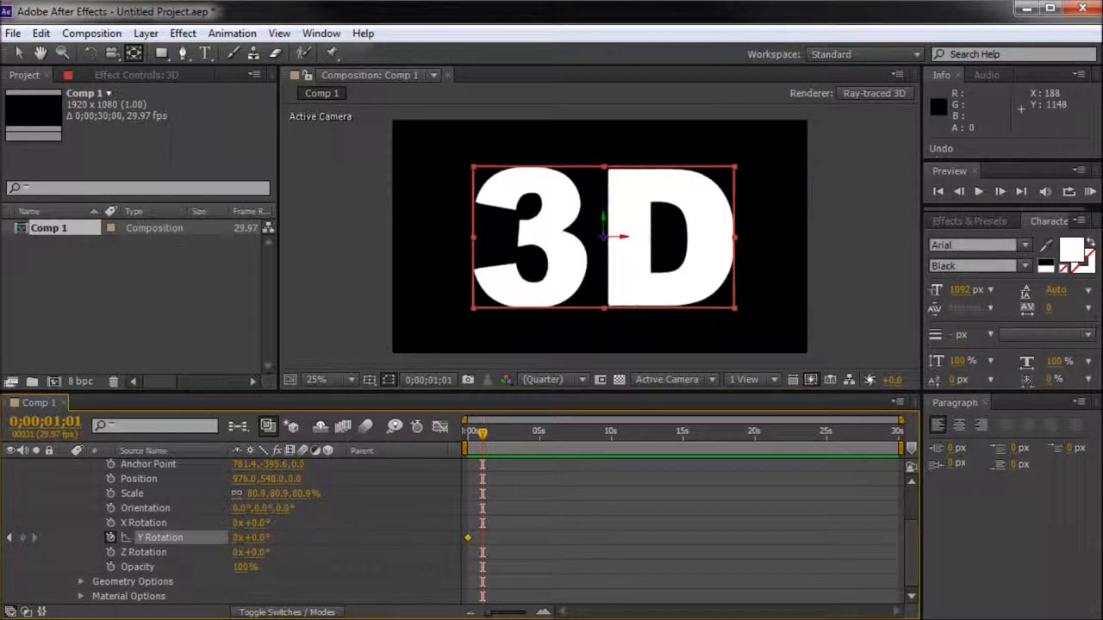
click(255, 537)
click(319, 574)
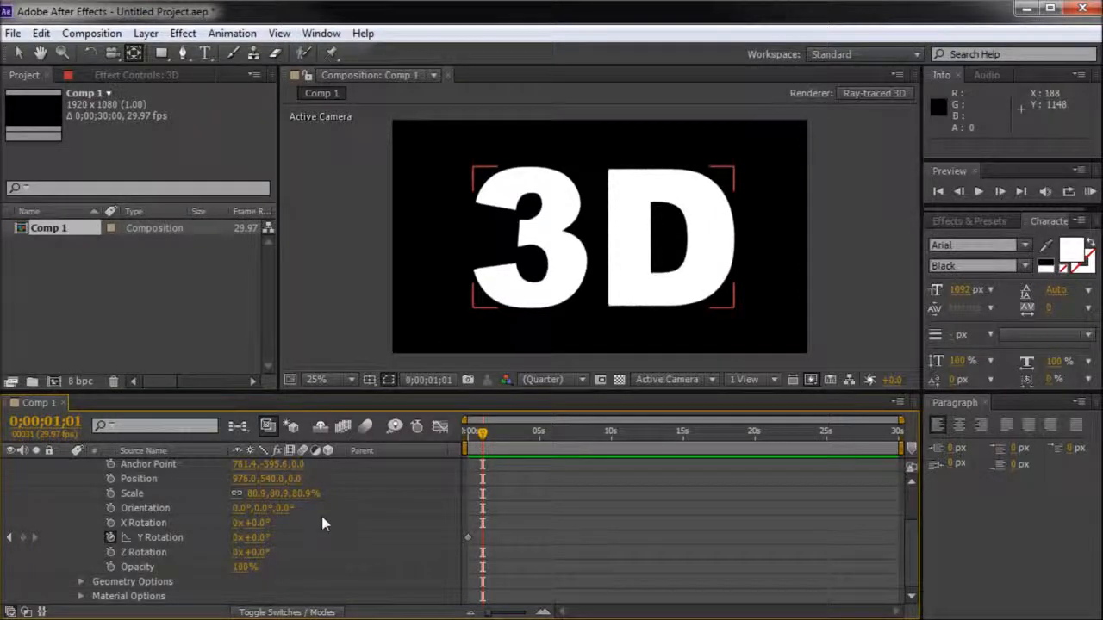
drag(263, 536, 295, 535)
key(ctrl+z)
click(246, 538)
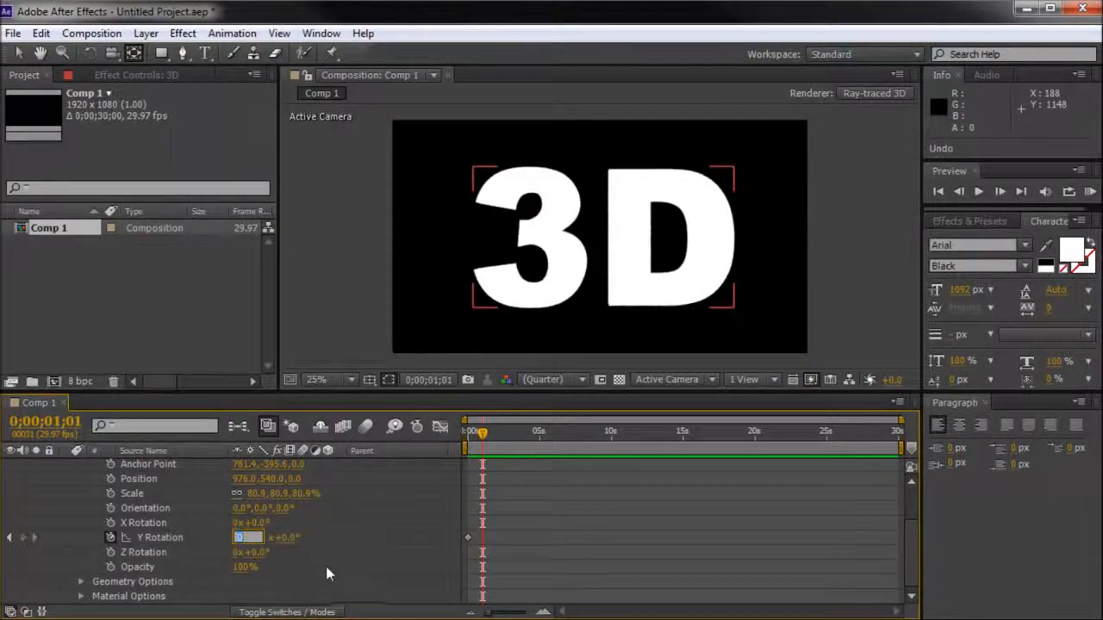
text(1)
key(Return)
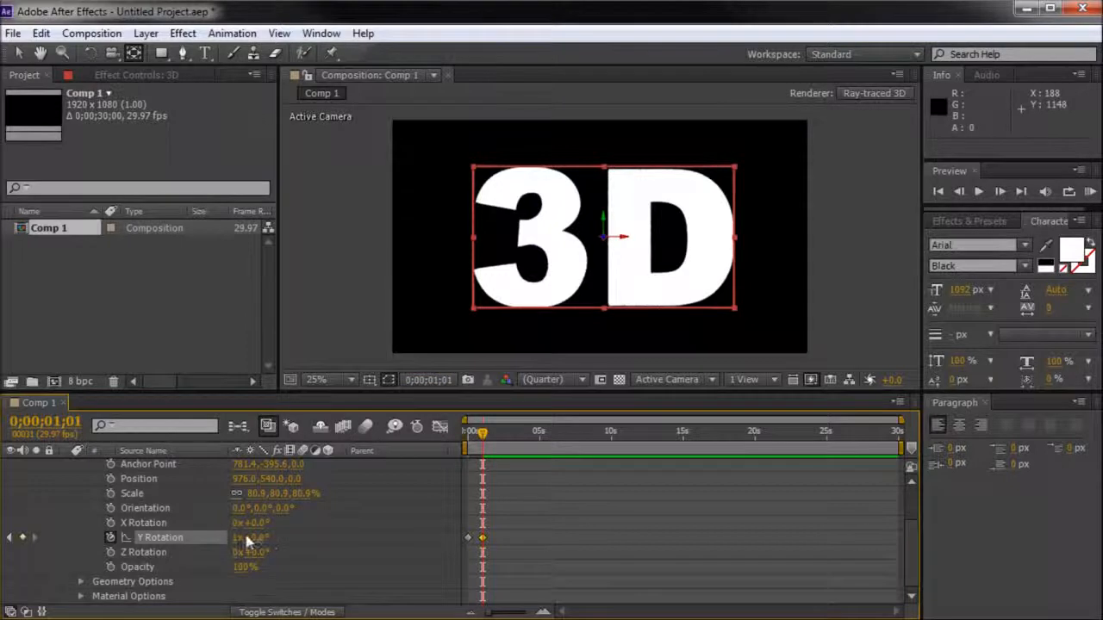
Preview the rotating text at 0;00;00;27 with the layer deselected
mouse_move(482, 432)
mouse_down()
mouse_move(466, 436)
mouse_move(477, 447)
mouse_up()
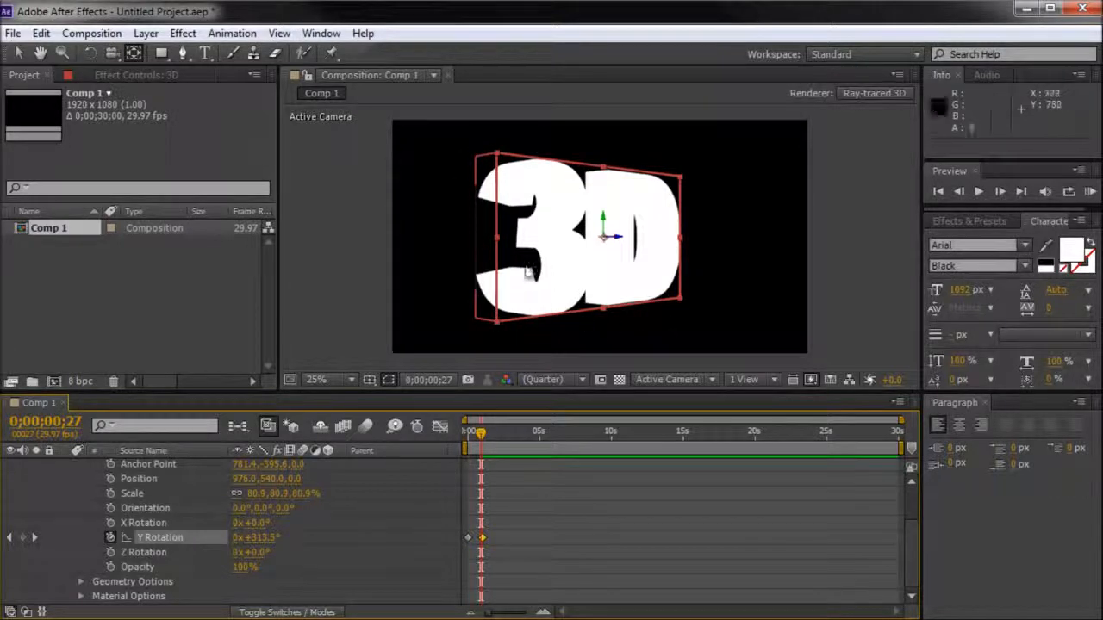
click(341, 276)
click(635, 235)
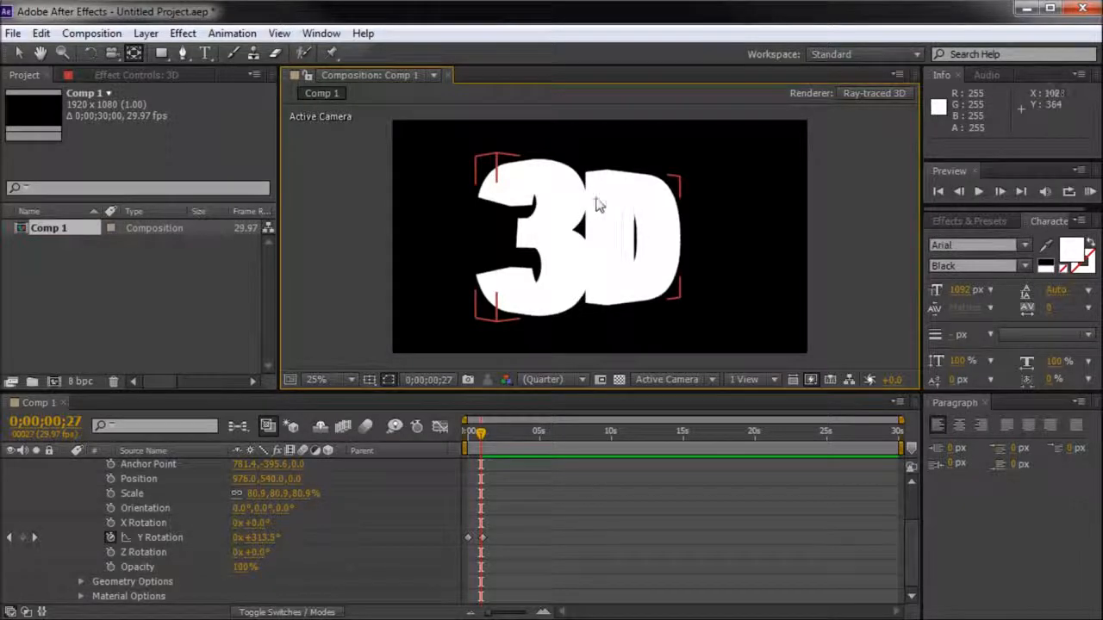
Start a new light layer and set its light type to Spot
click(145, 34)
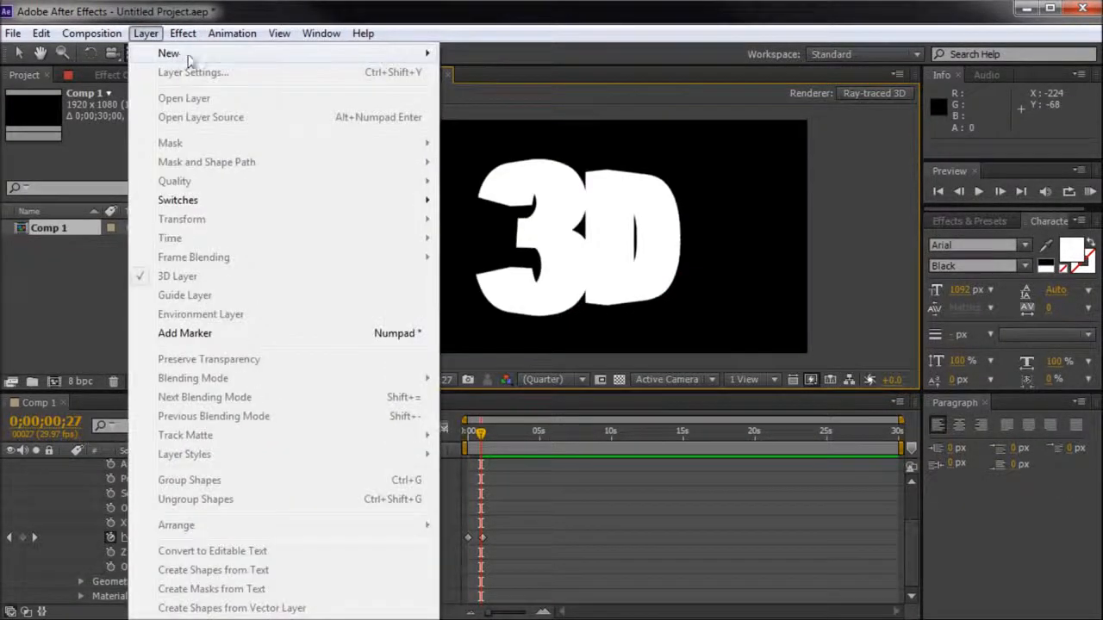
mouse_move(190, 54)
click(484, 93)
drag(226, 128, 492, 103)
drag(411, 114, 241, 118)
click(310, 191)
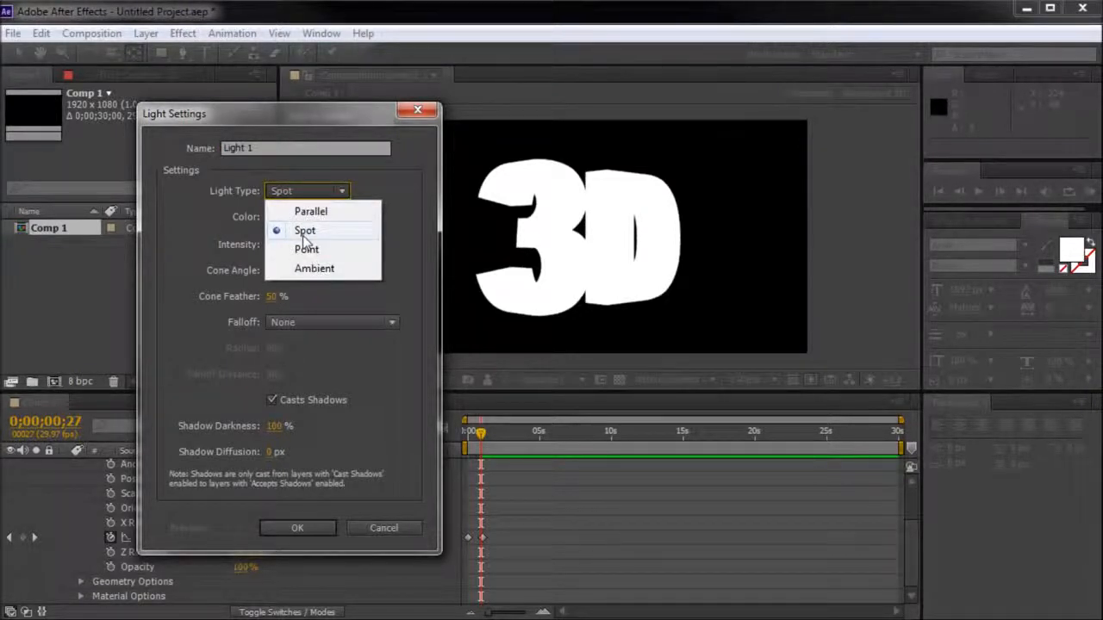
click(304, 232)
Give the spot light a pale yellow color, keep Casts Shadows enabled and create the light
click(279, 218)
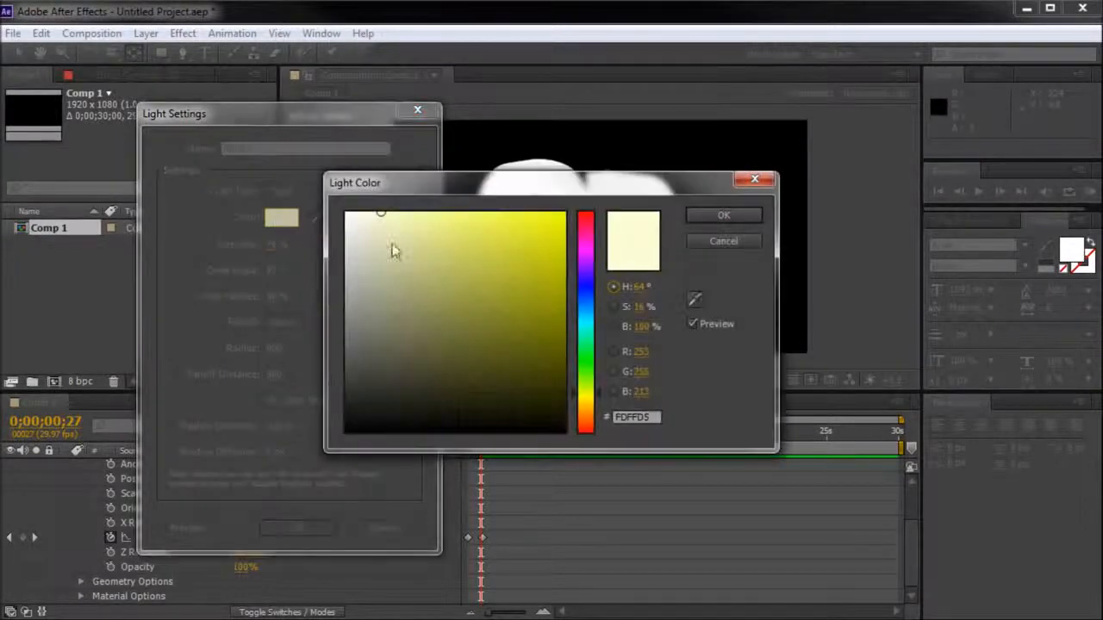
click(377, 214)
click(700, 220)
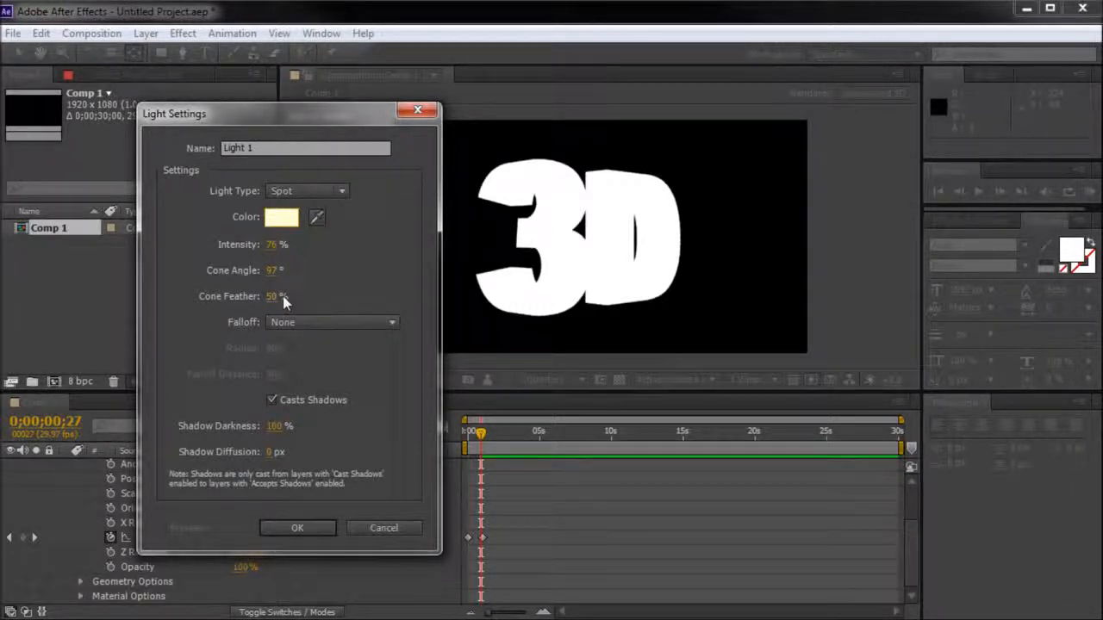
click(269, 400)
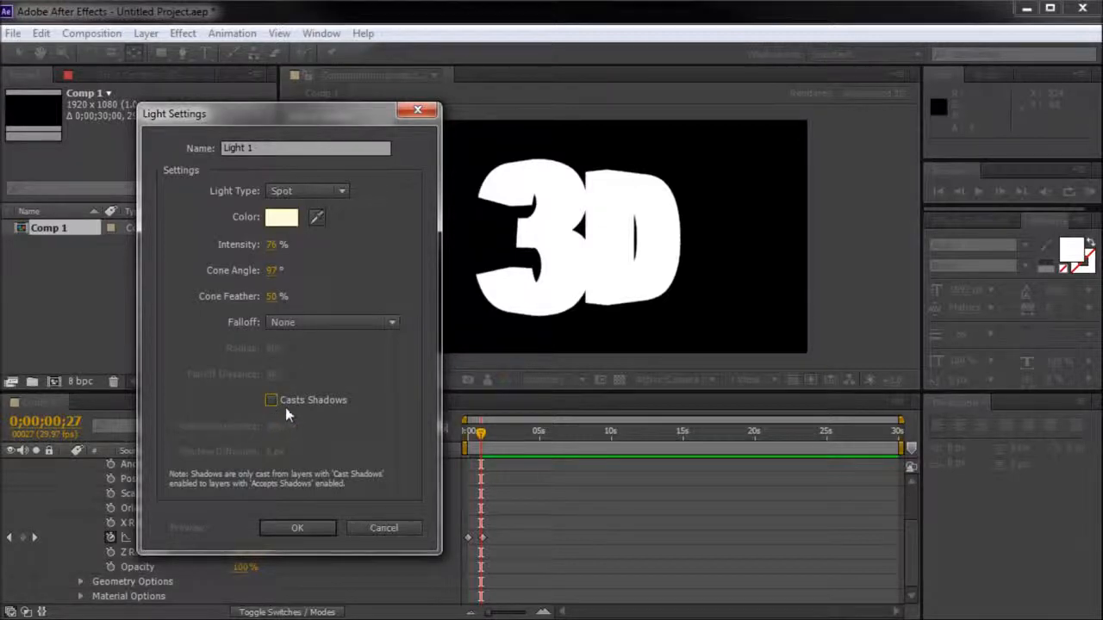
click(271, 400)
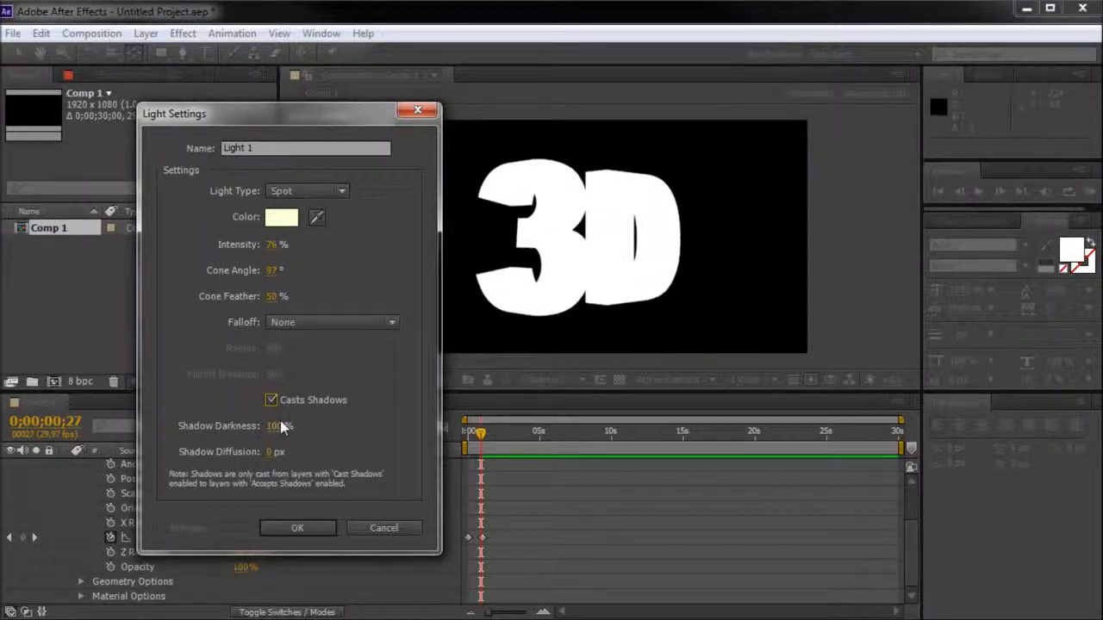
click(297, 526)
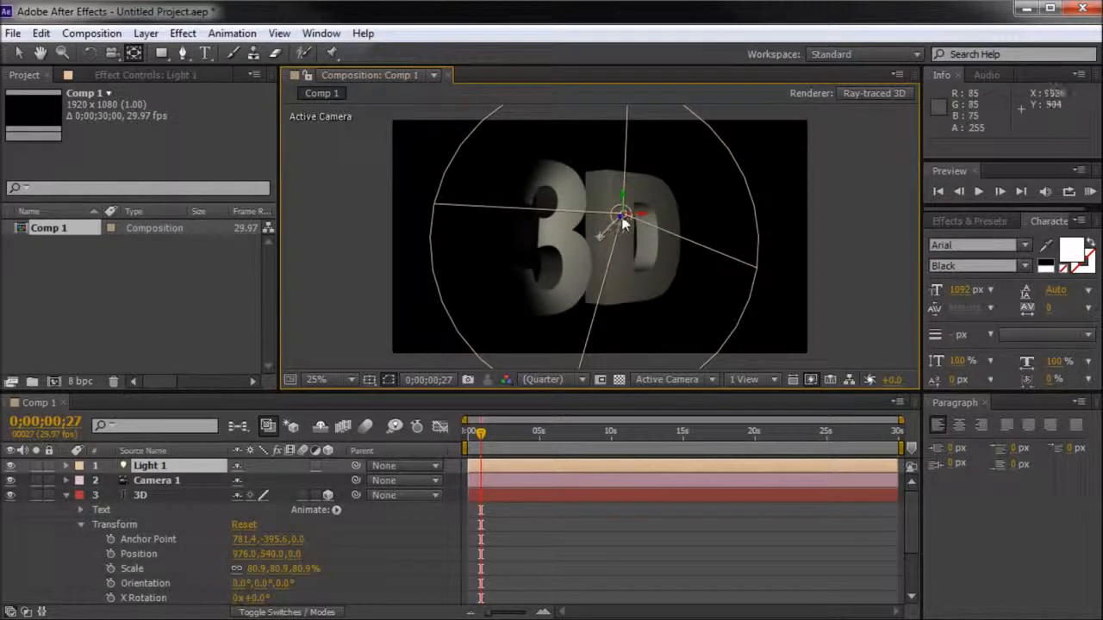
Move the spot light beyond the frame's upper-right corner with the Selection tool and aim its point of interest at the text's centre
click(133, 54)
click(19, 53)
drag(642, 215, 817, 152)
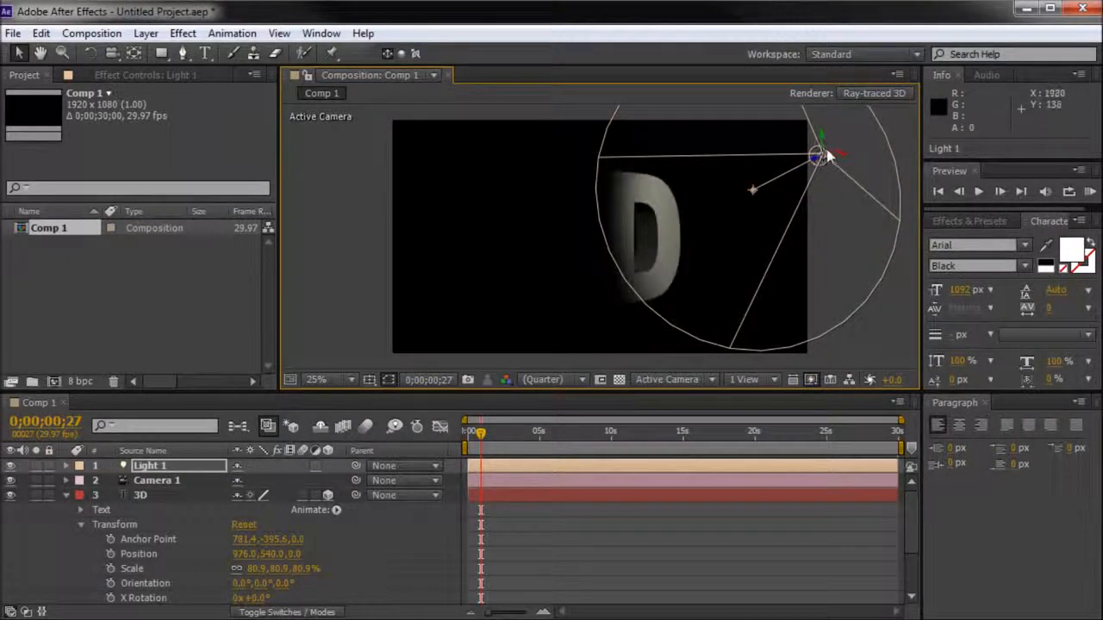
mouse_move(823, 139)
mouse_down()
mouse_move(850, 162)
mouse_move(822, 133)
mouse_up()
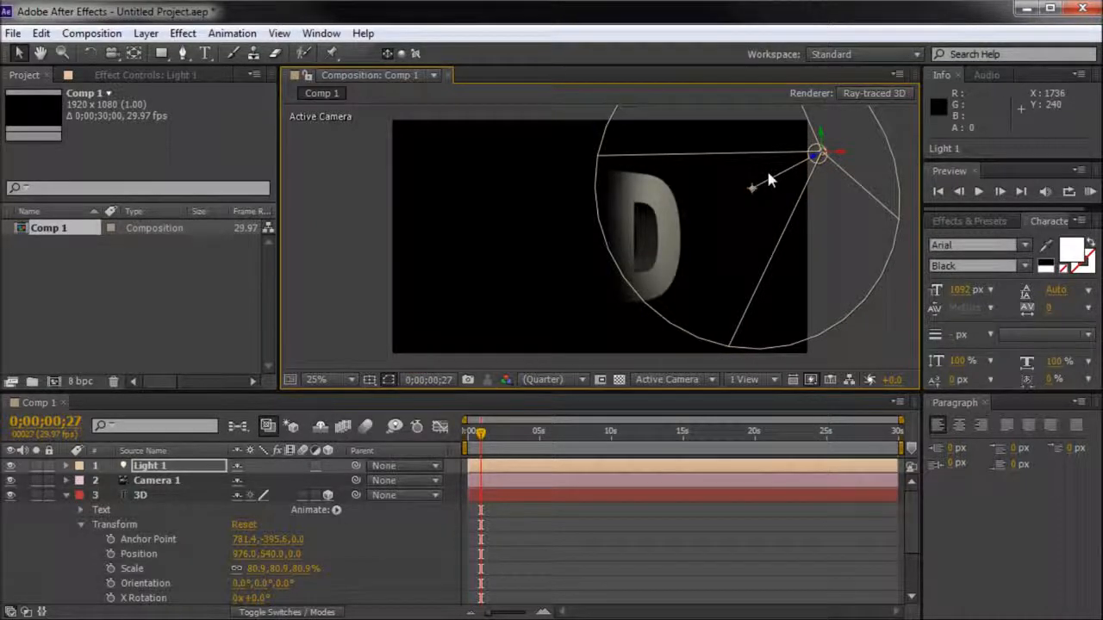
drag(825, 138, 824, 132)
drag(752, 182, 601, 231)
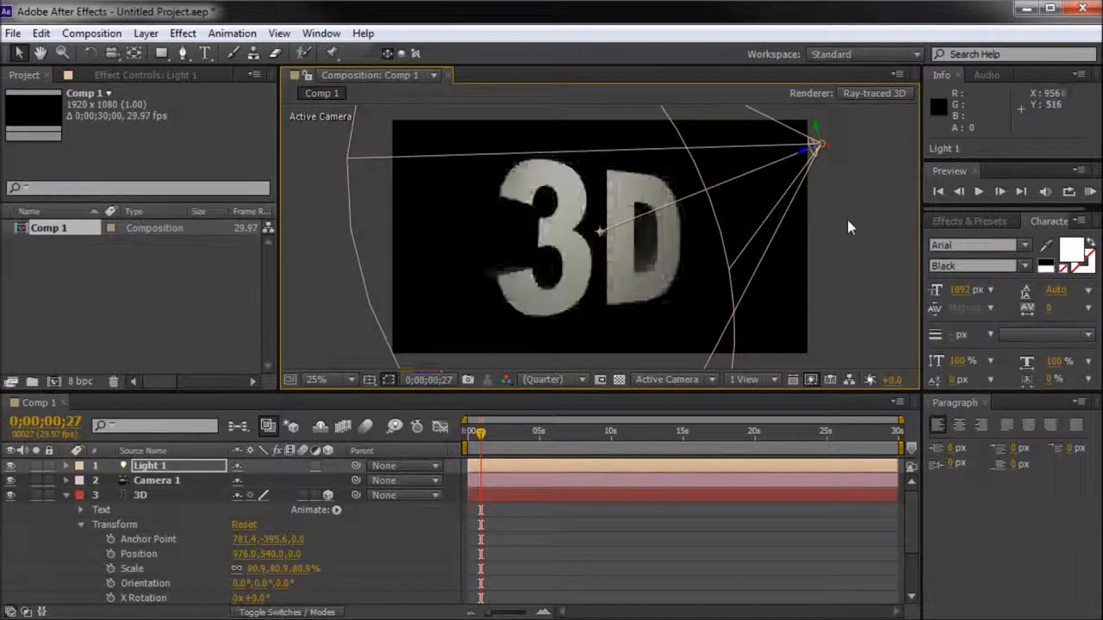
Scrub between 0;00;00;25 and 0;00;00;29 with the light deselected to examine the lighting and shadows on the rotating text
mouse_move(480, 431)
mouse_down()
mouse_move(467, 440)
mouse_move(478, 440)
mouse_up()
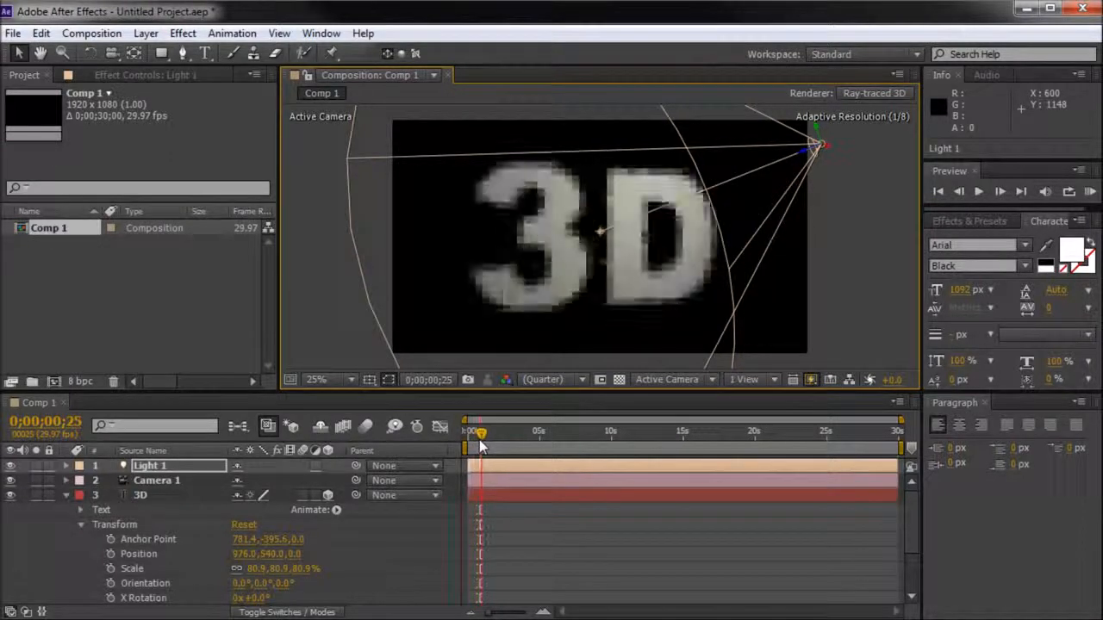
click(296, 257)
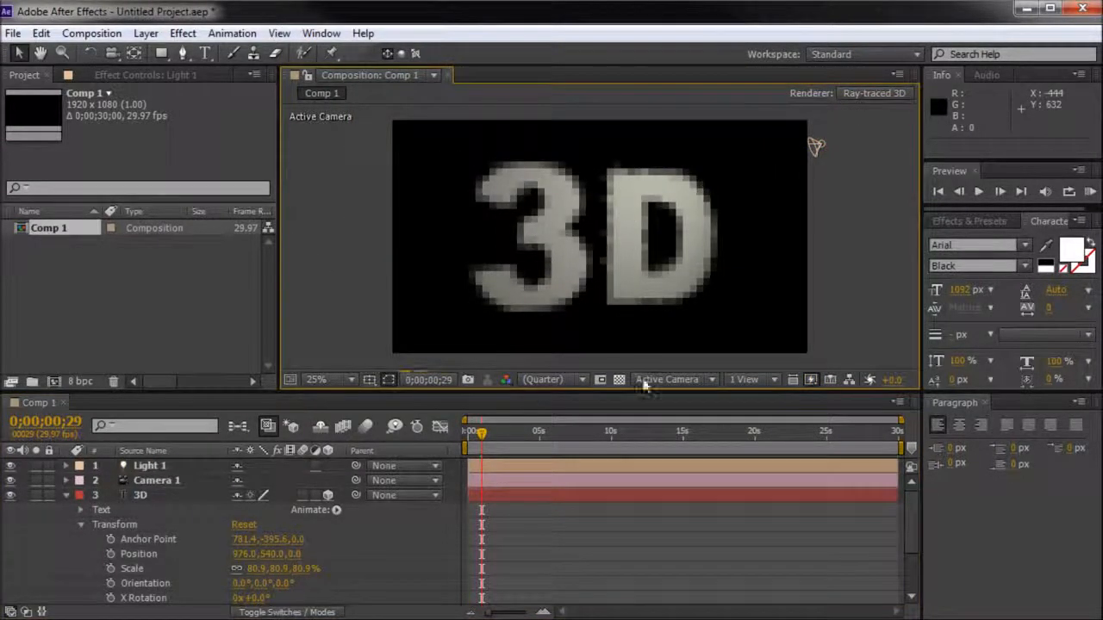
click(544, 382)
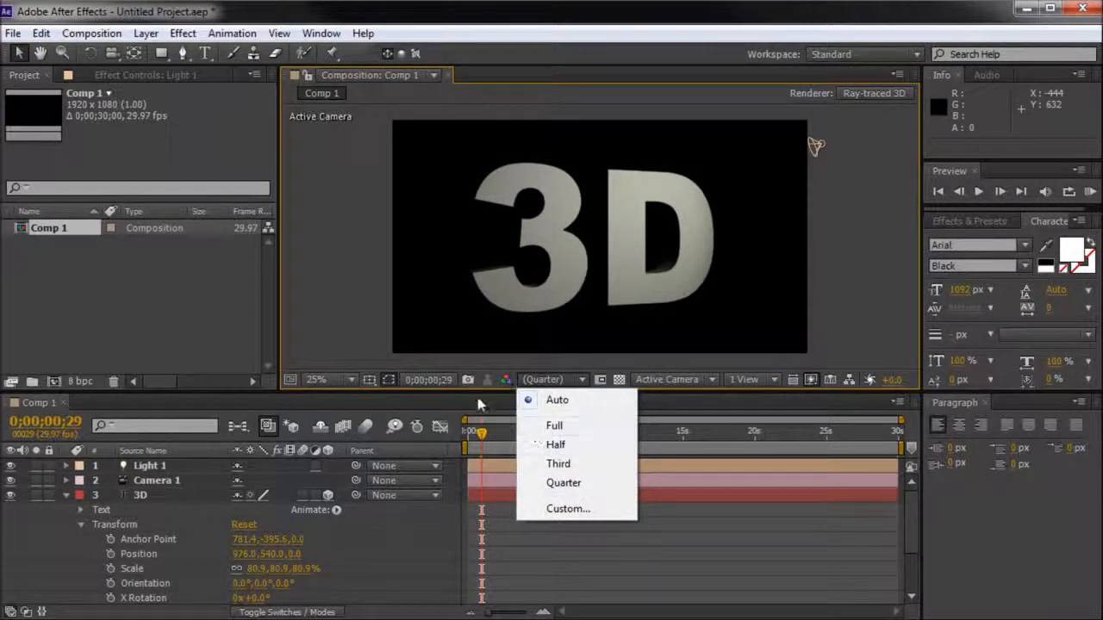
click(851, 248)
mouse_move(480, 431)
mouse_down()
mouse_move(465, 433)
mouse_move(480, 432)
mouse_up()
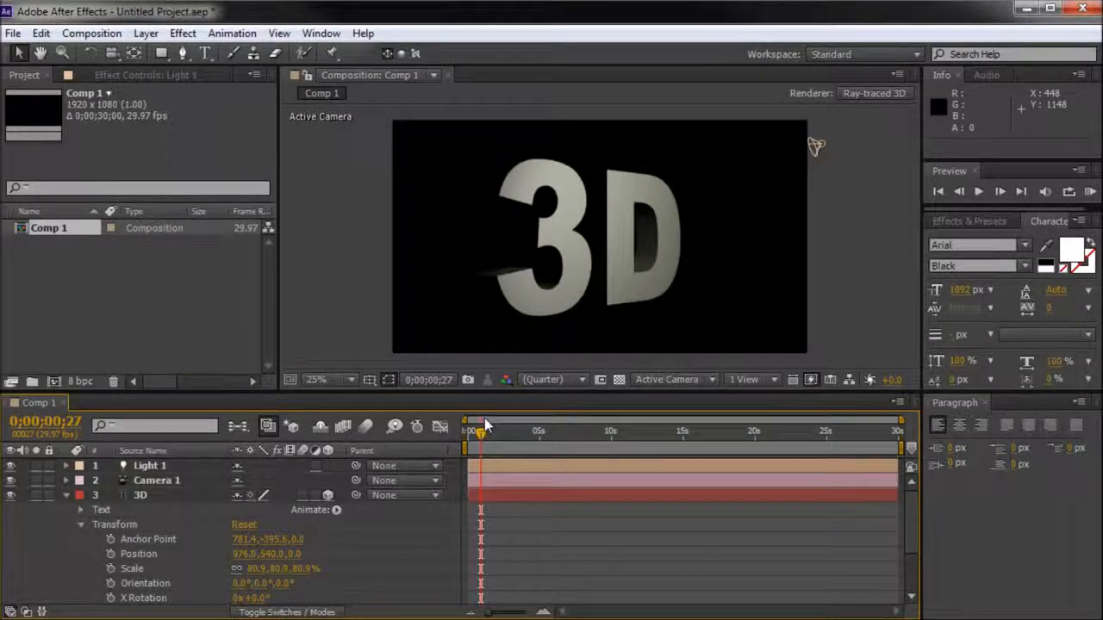
click(347, 589)
drag(480, 431, 479, 432)
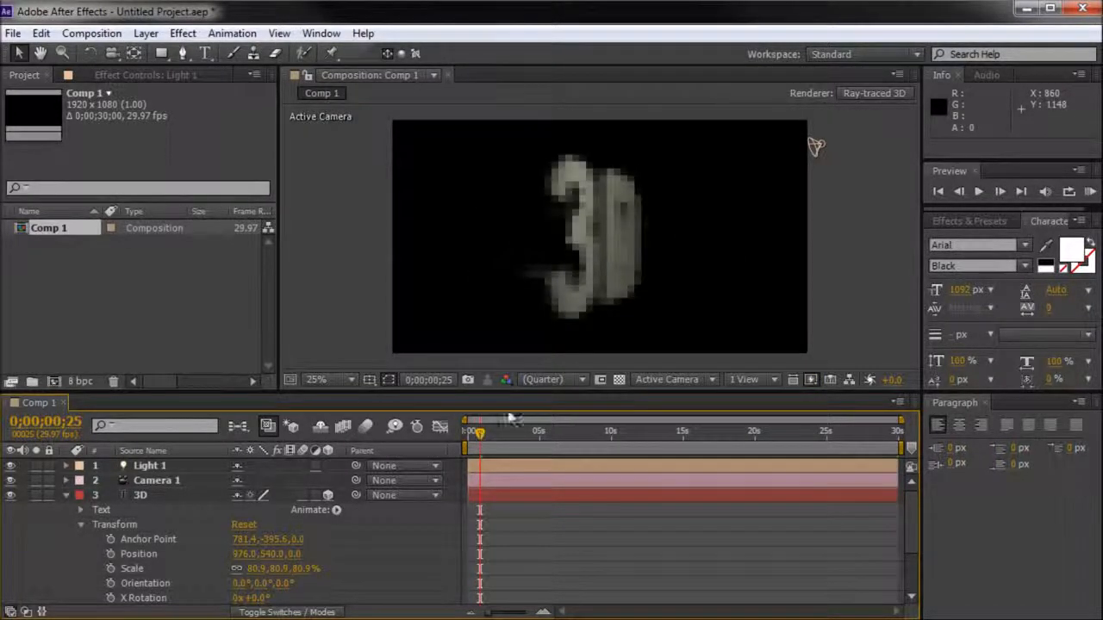
At 0;00;00;27, give the 3D text layer an Angular bevel with a Bevel Depth of 10
drag(481, 434, 480, 434)
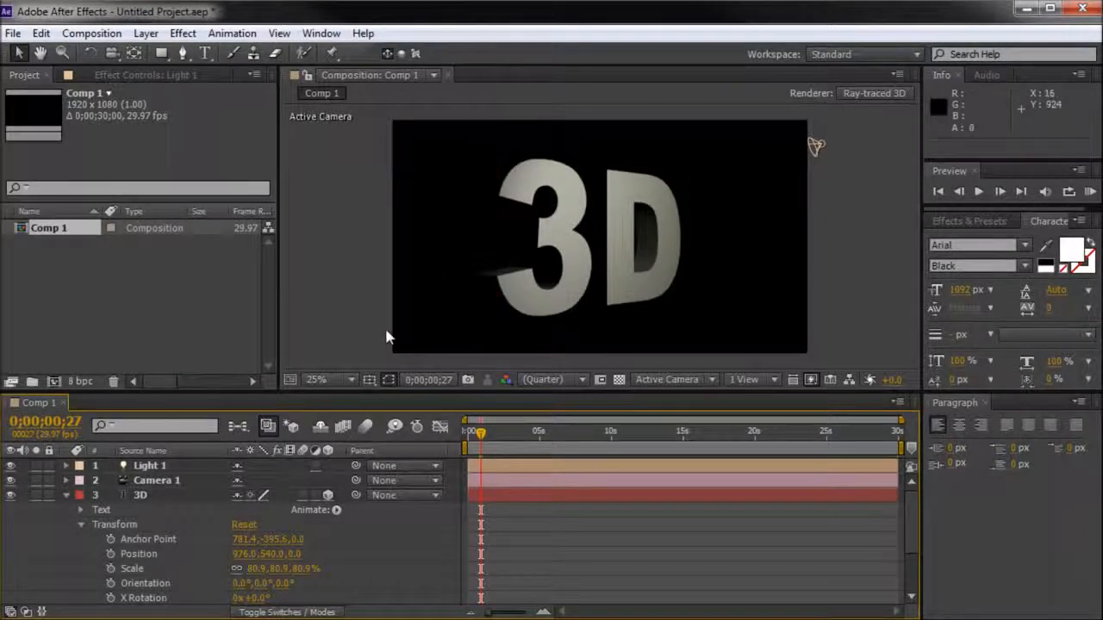
scroll(233, 543, down, 1)
scroll(193, 521, up, 1)
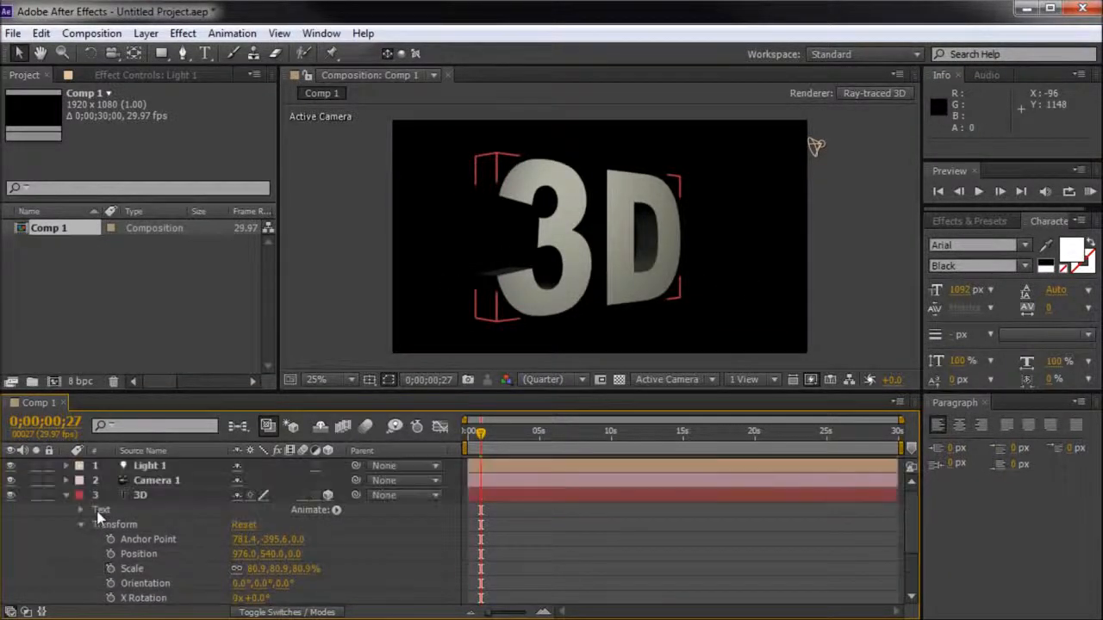
click(82, 524)
click(82, 539)
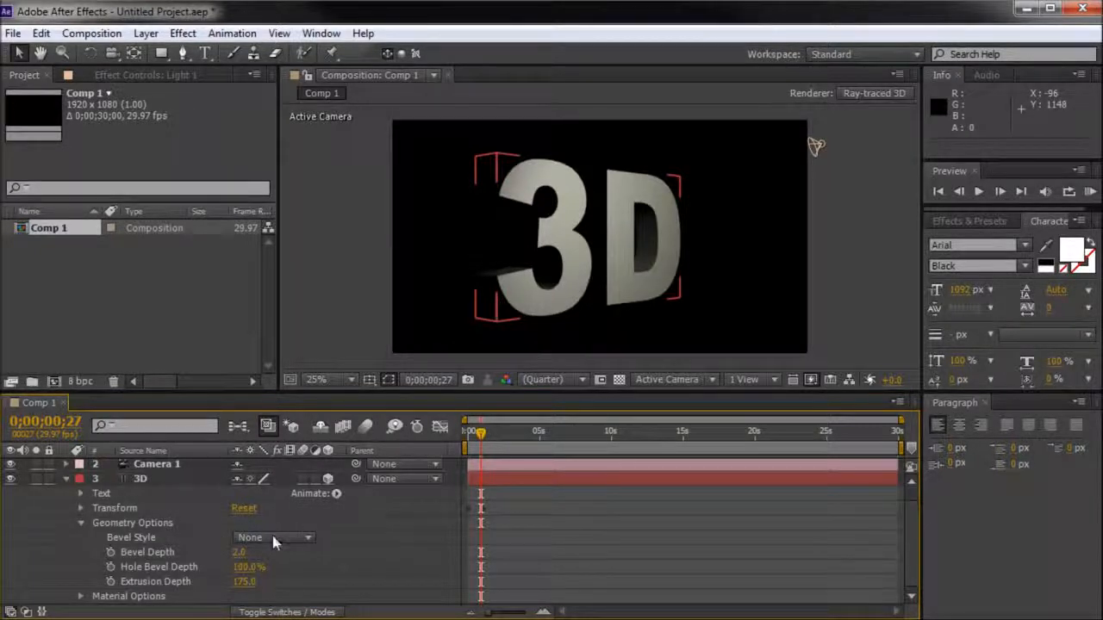
click(272, 535)
click(280, 578)
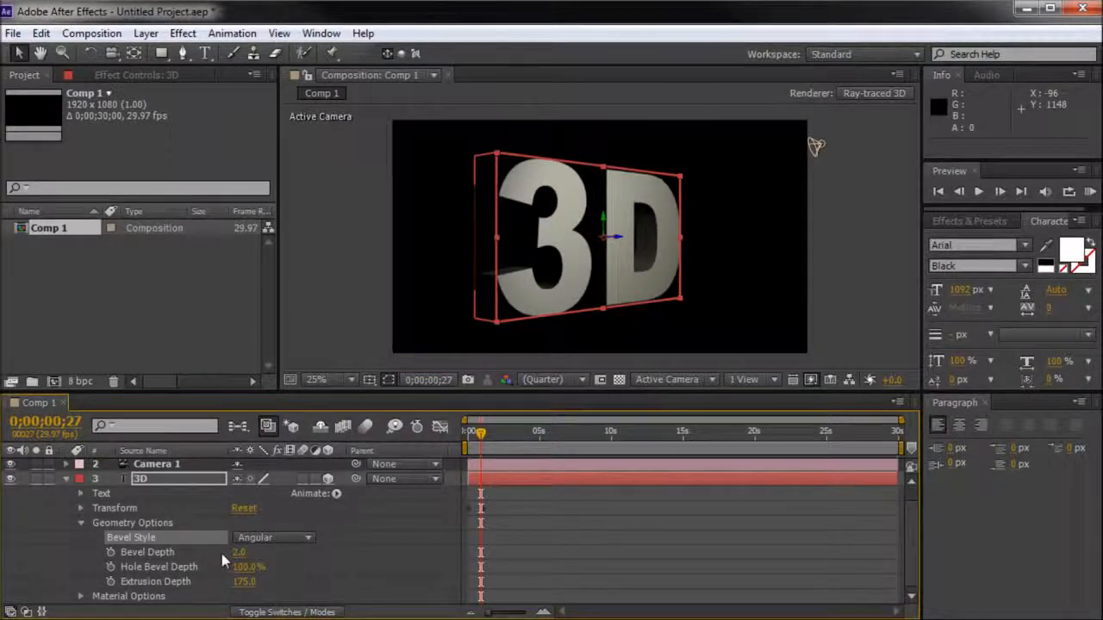
drag(241, 559, 611, 547)
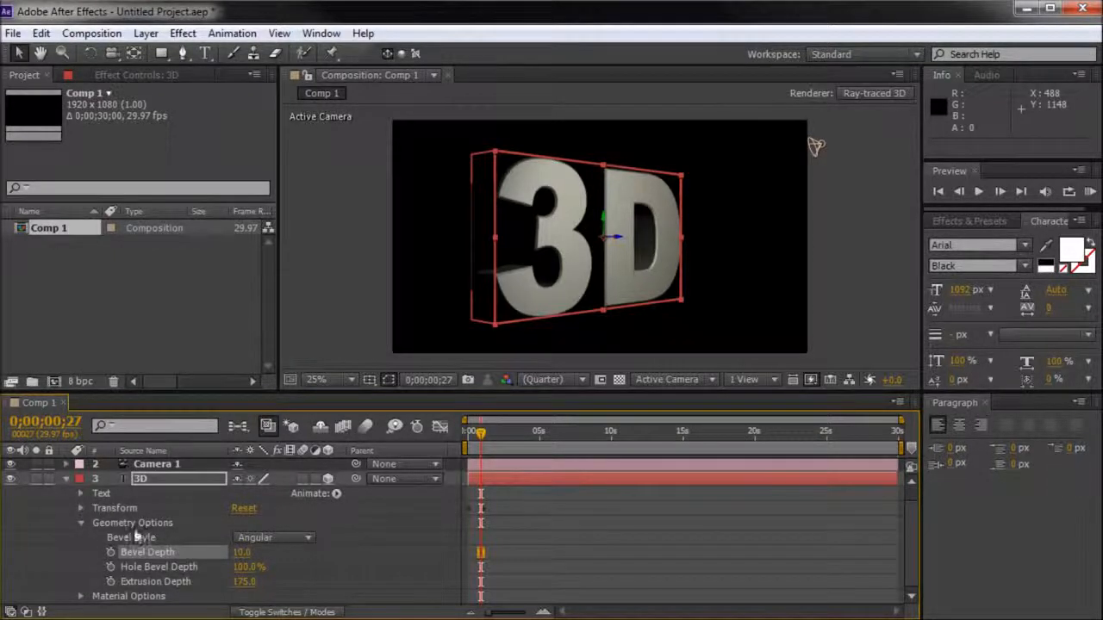
click(81, 525)
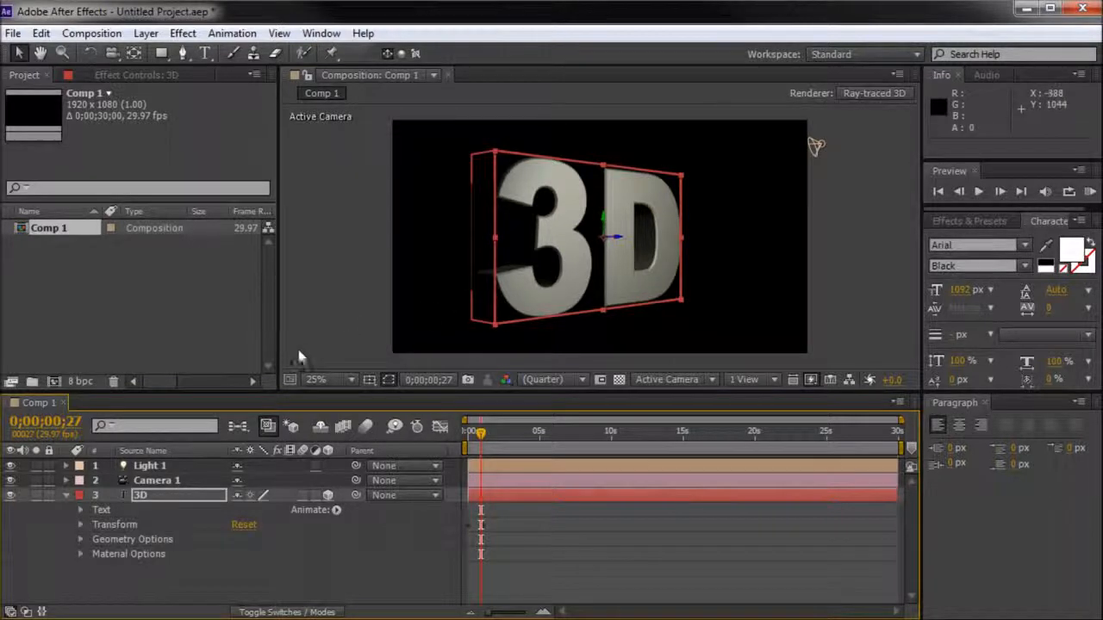
Turn on Casts Shadows in the 3D text layer's material options
click(80, 554)
scroll(137, 471, down, 2)
scroll(177, 487, down, 1)
scroll(150, 508, up, 1)
scroll(148, 510, up, 1)
click(156, 510)
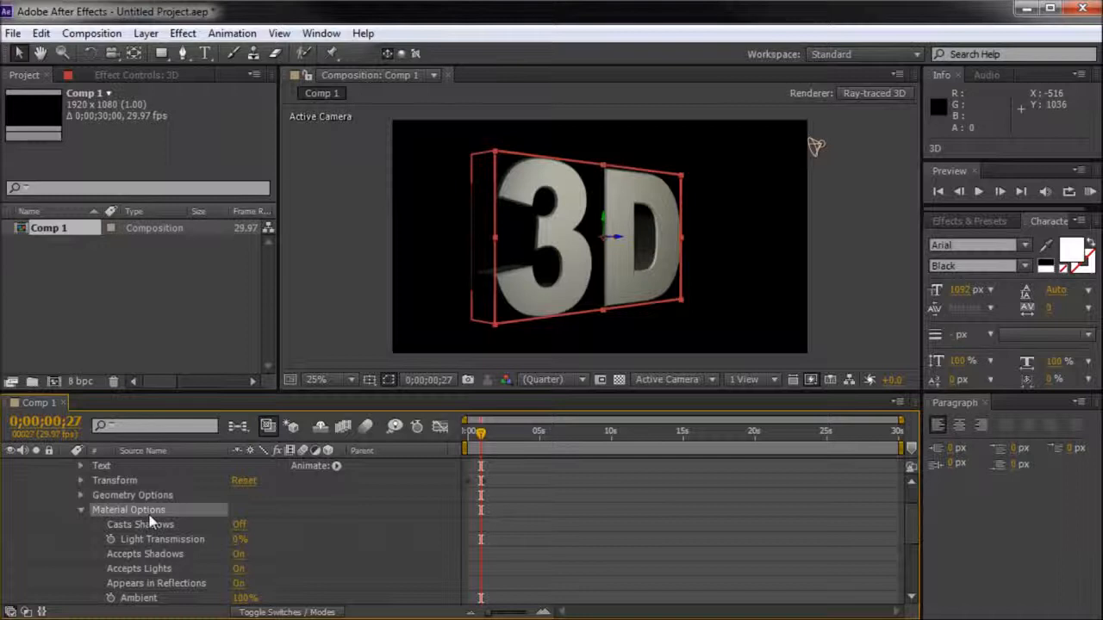
scroll(155, 516, down, 1)
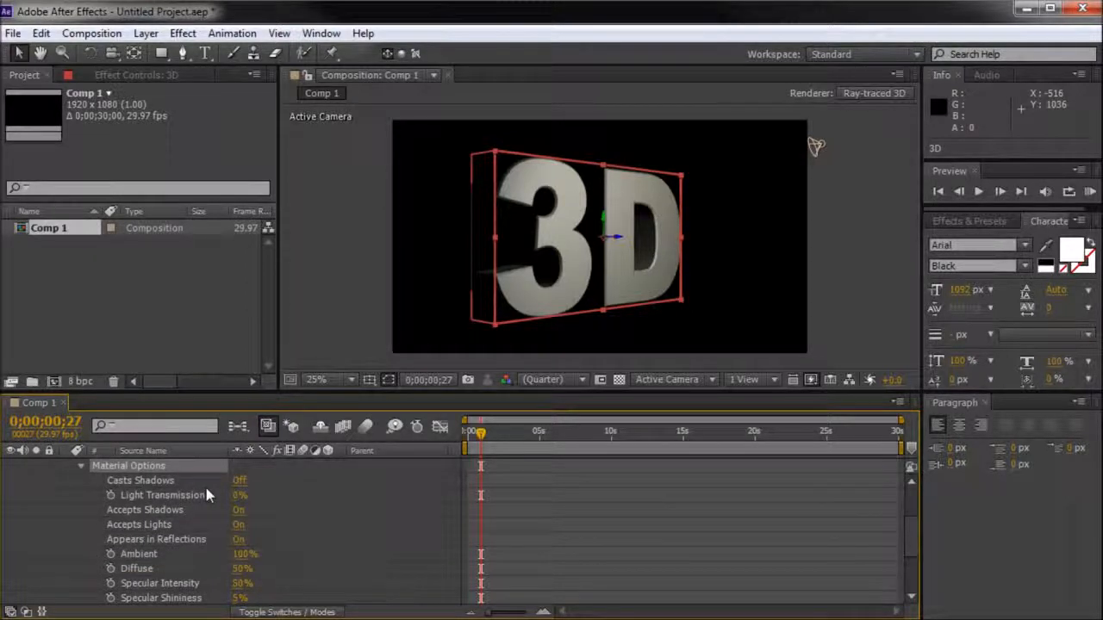
click(239, 480)
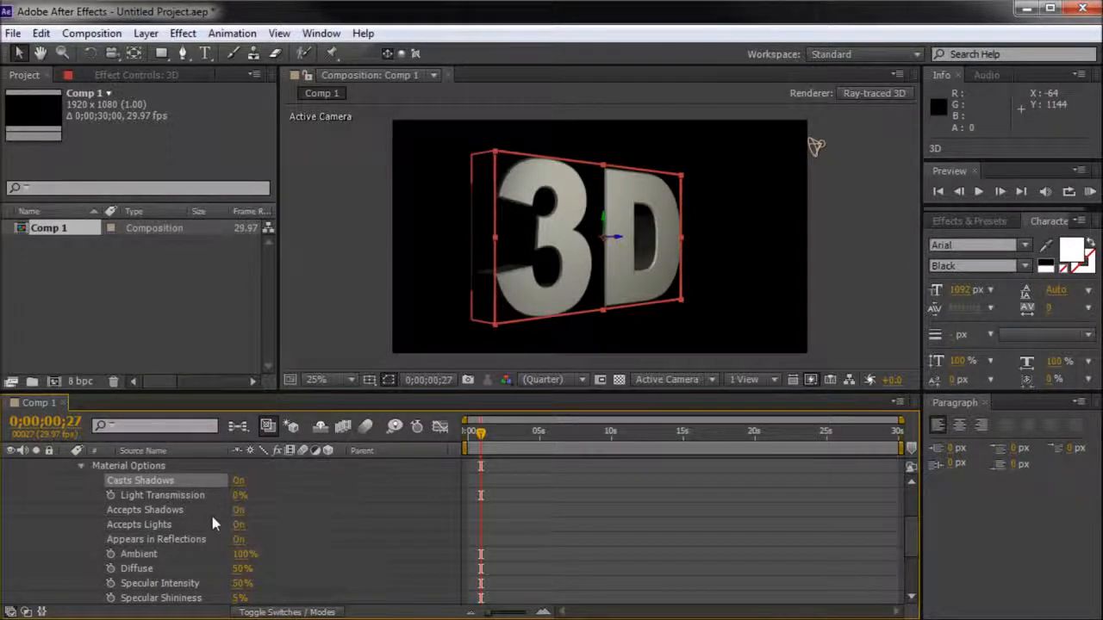
Set the text material's Specular Intensity to 92% and its Specular Shininess to 3%
scroll(183, 517, down, 1)
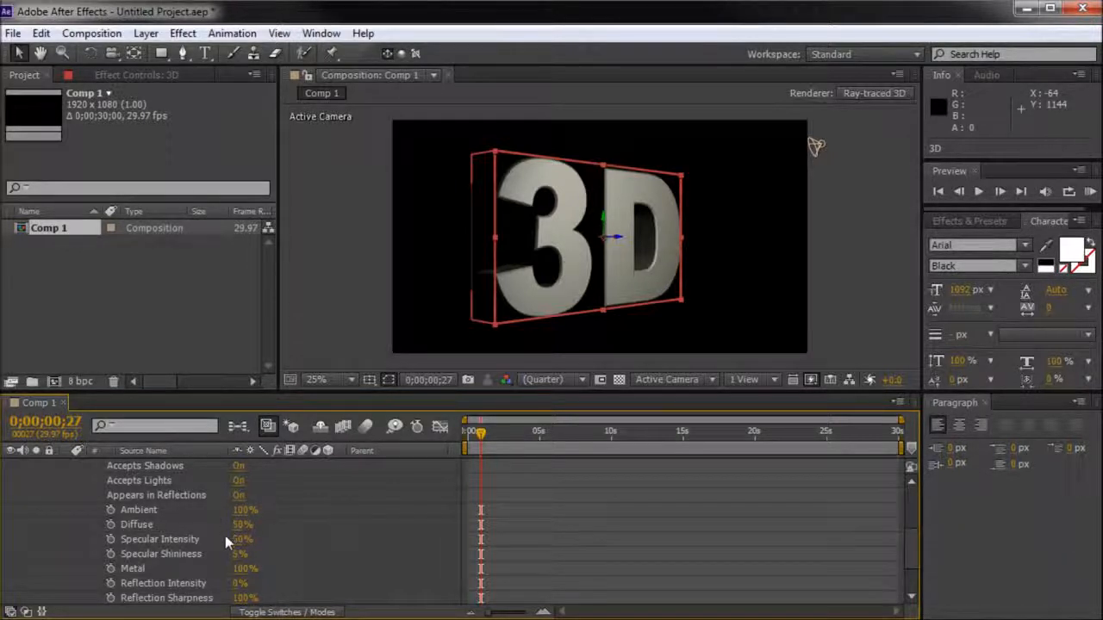
drag(237, 538, 276, 548)
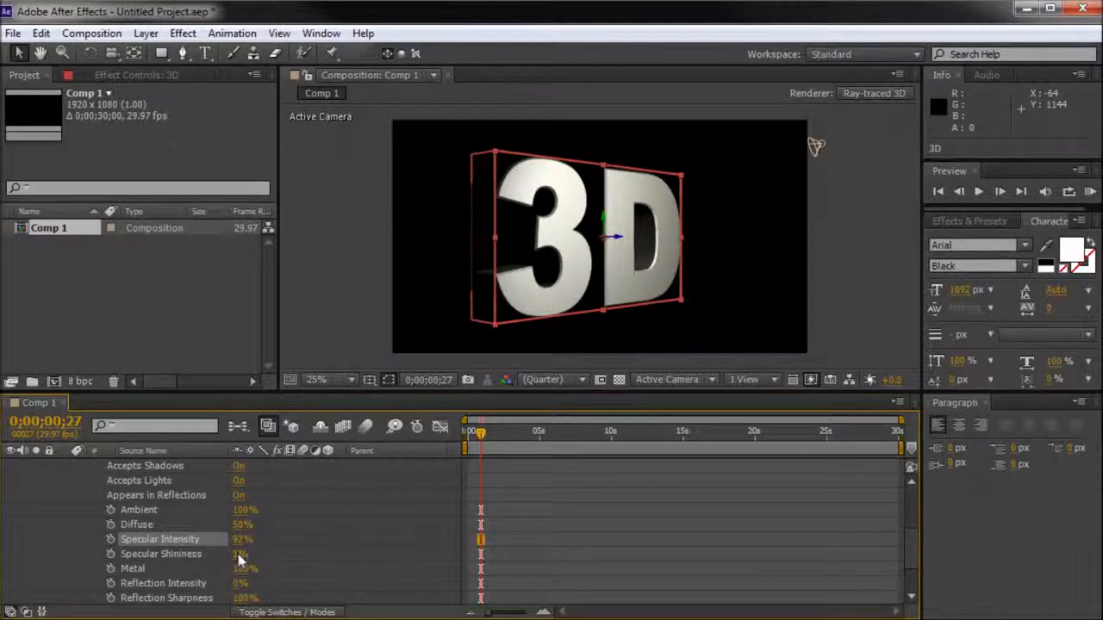
click(153, 553)
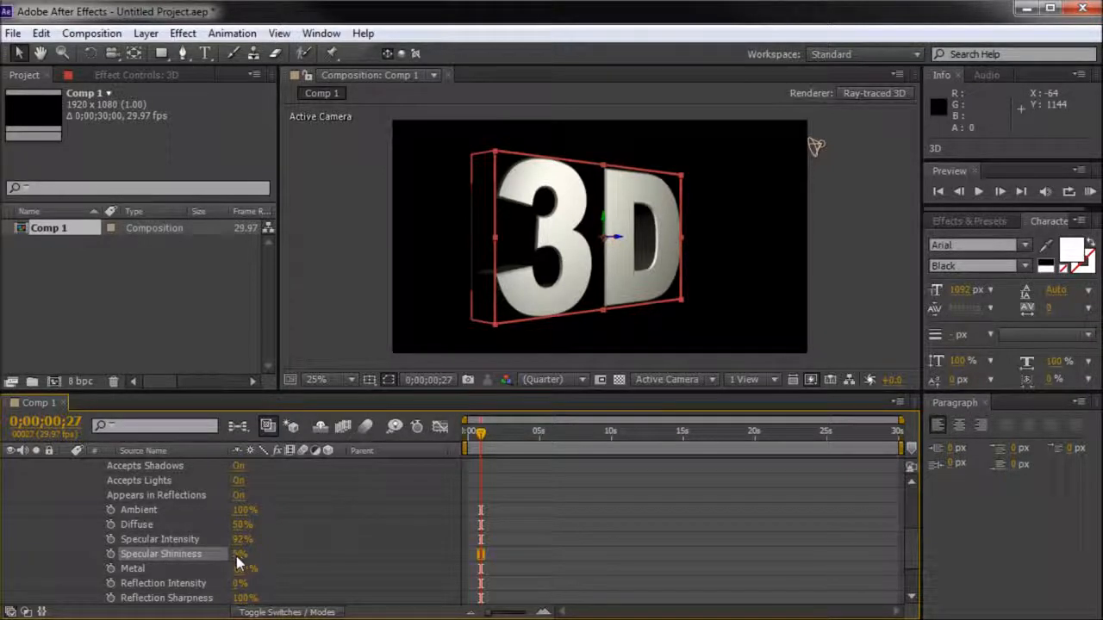
mouse_move(240, 556)
mouse_down()
mouse_move(252, 558)
mouse_move(234, 562)
mouse_move(252, 557)
mouse_up()
Try the text material's Metal value at 1% and restore it to 100%
scroll(257, 522, down, 1)
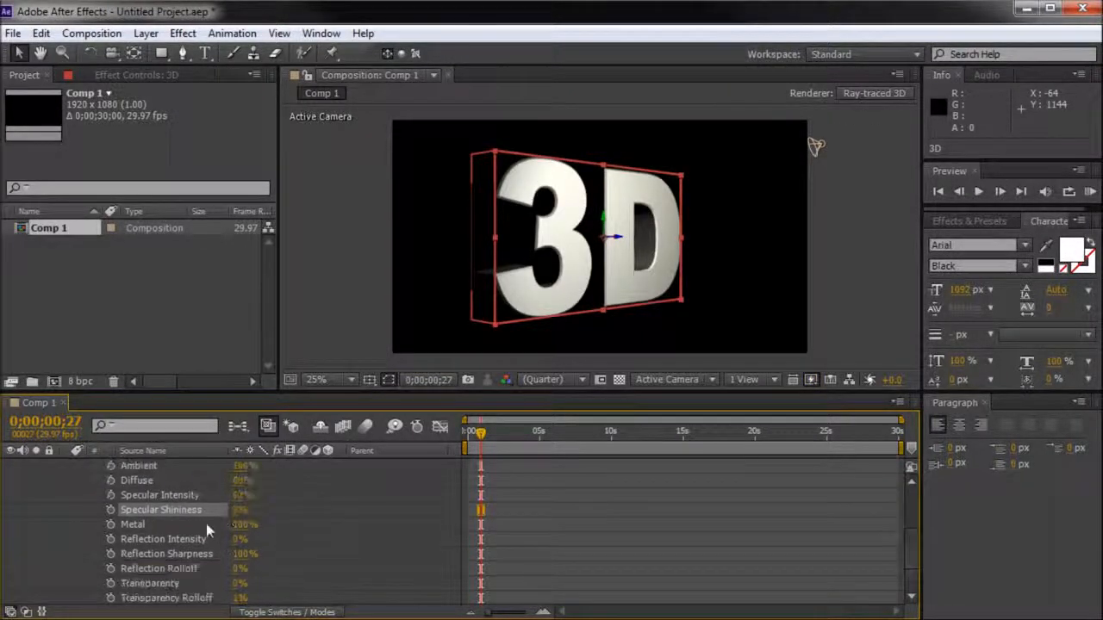
drag(237, 523, 83, 511)
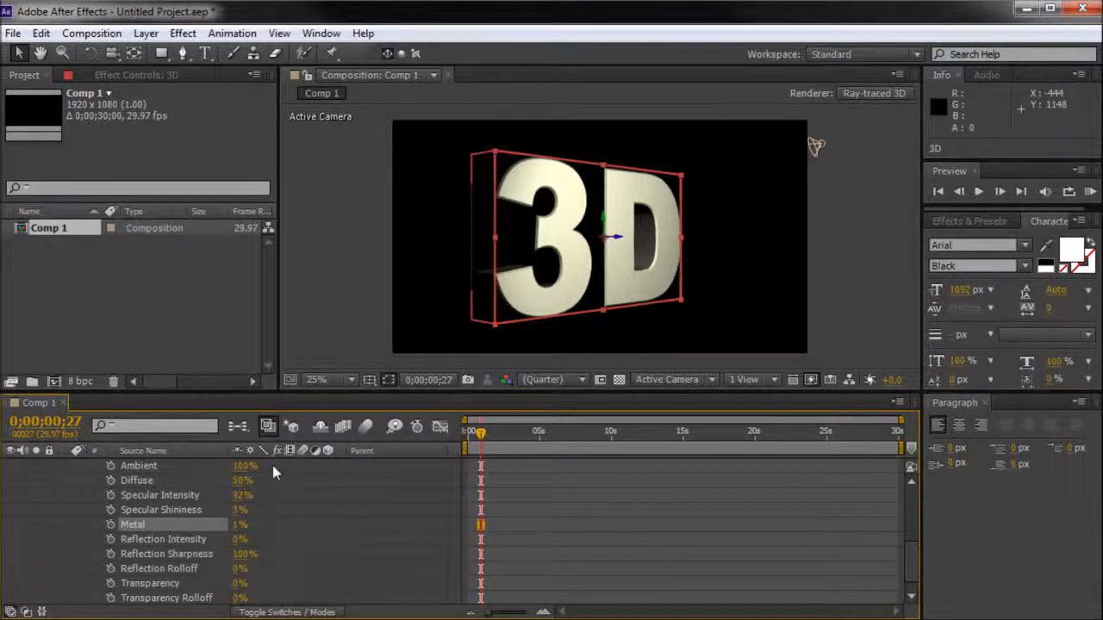
drag(238, 530, 409, 528)
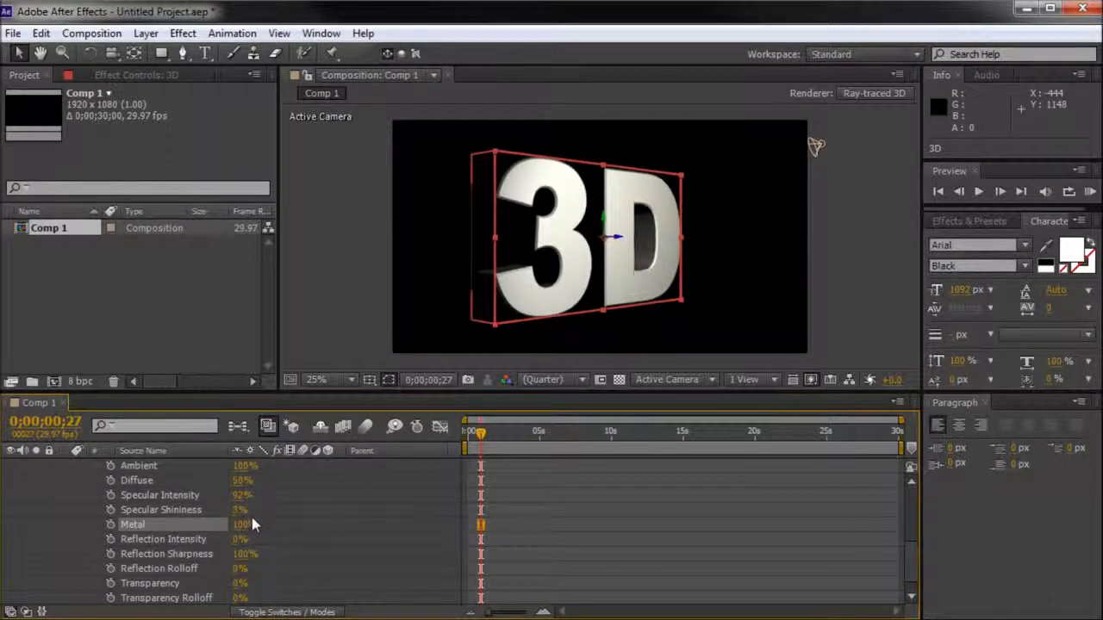
Set the text material's Reflection Intensity to 10% and deselect the layer
scroll(250, 522, down, 1)
mouse_move(240, 529)
mouse_down()
mouse_move(315, 520)
mouse_move(252, 522)
mouse_move(259, 536)
mouse_up()
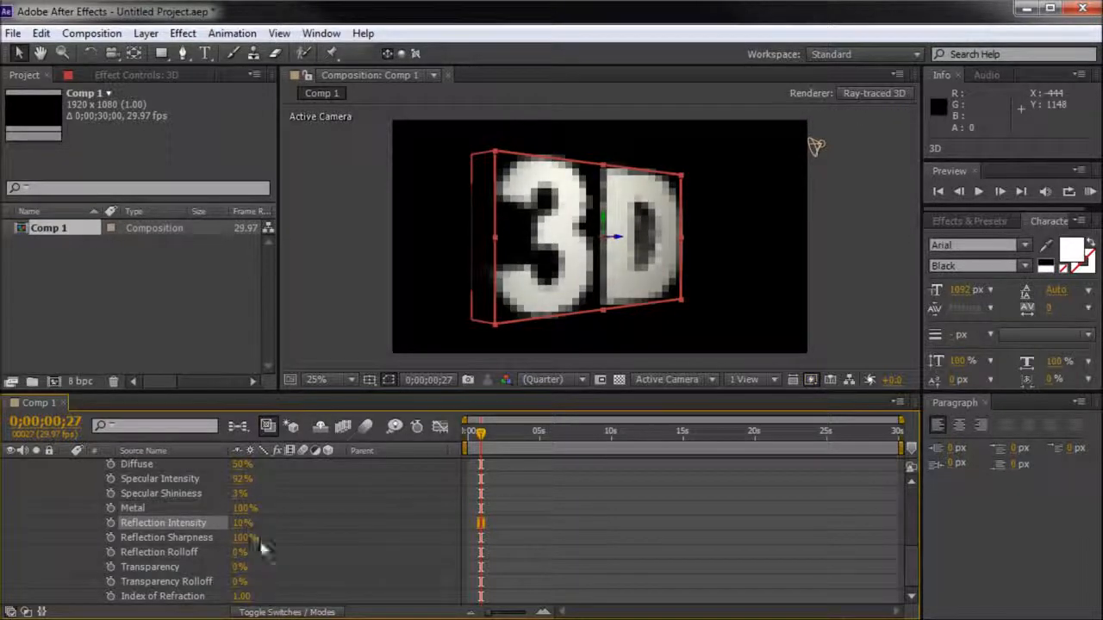
click(183, 538)
click(151, 569)
scroll(291, 552, up, 3)
click(866, 214)
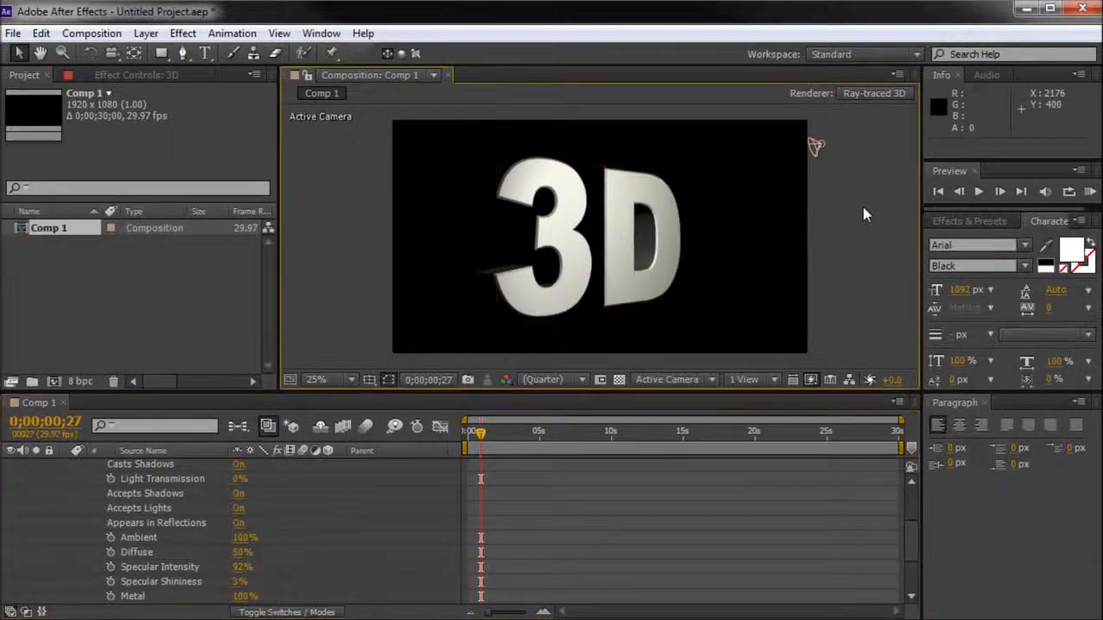
Go to 0;00;00;25 and switch the composition preview resolution to Full
mouse_move(478, 434)
mouse_down()
mouse_move(468, 435)
mouse_move(478, 434)
mouse_up()
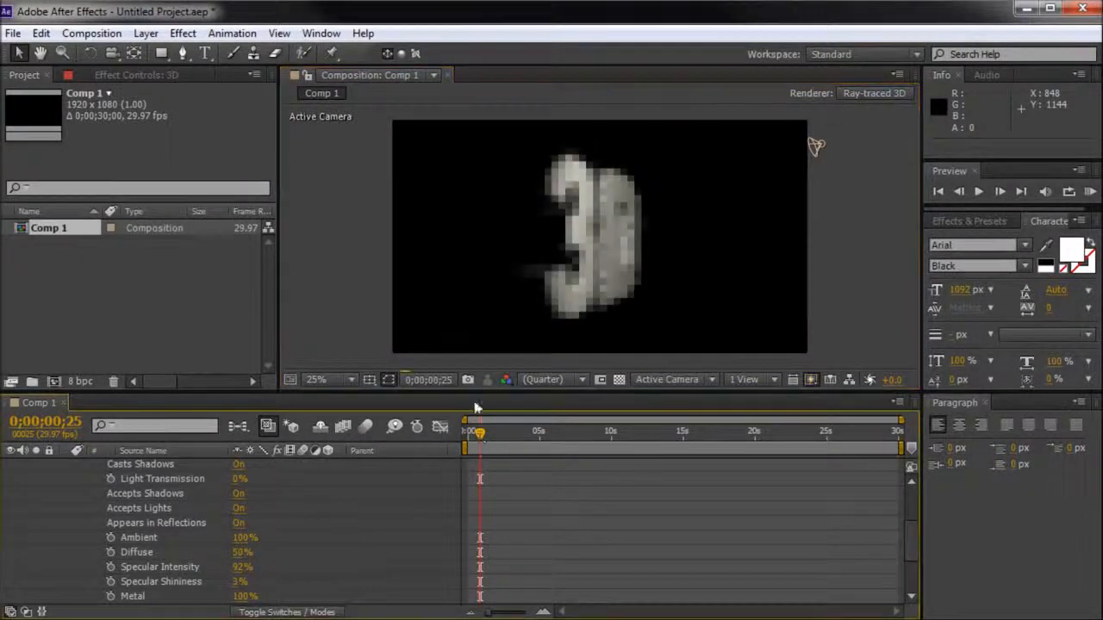
click(565, 381)
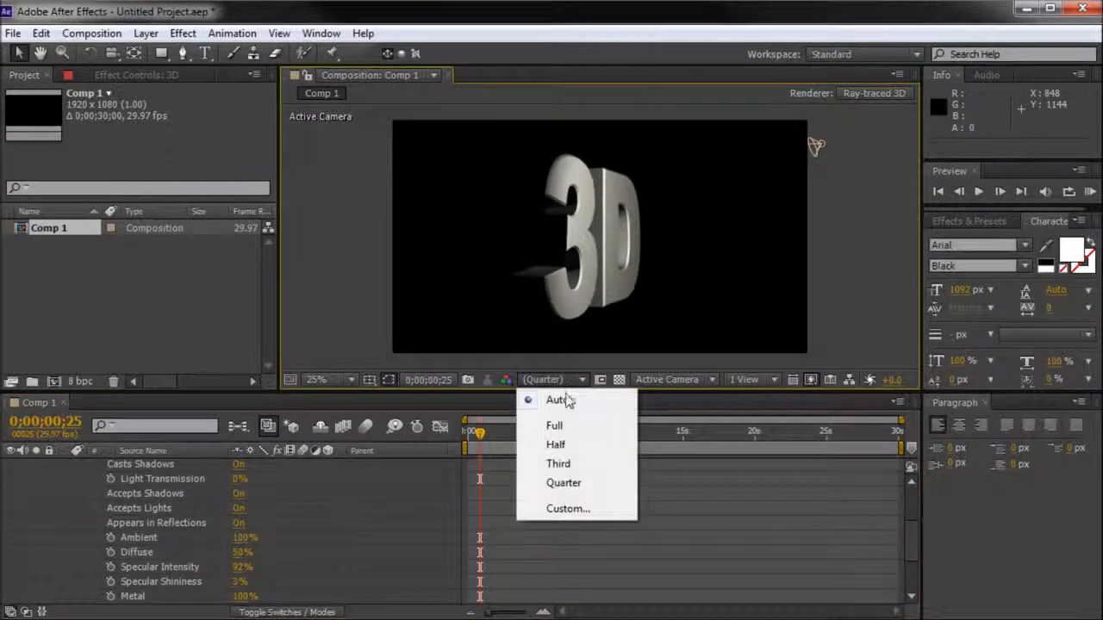
click(555, 426)
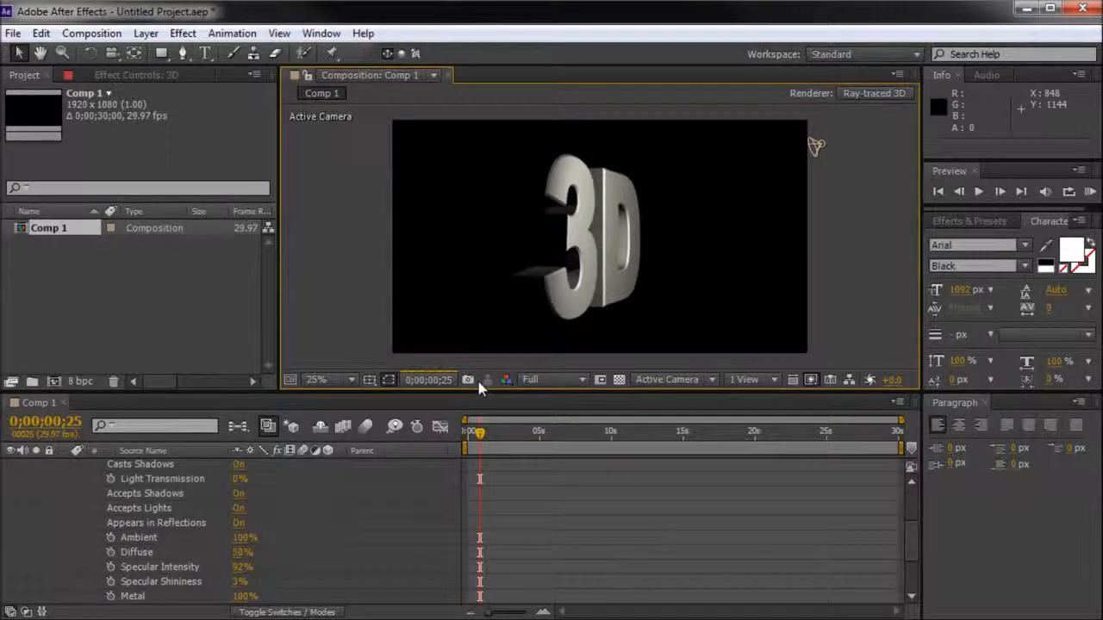
scroll(478, 381, down, 3)
scroll(561, 500, up, 6)
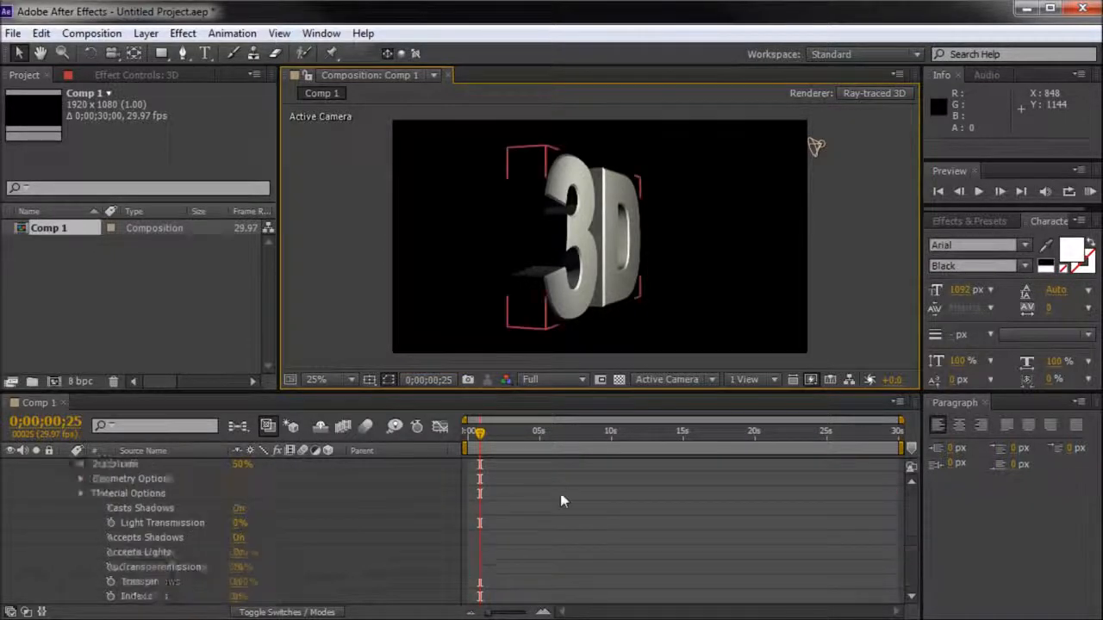
Move to 0;00;00;18 and suspend the view refresh while reviewing the text layer's material options
drag(479, 434, 479, 432)
key(Caps_Lock)
key(Caps_Lock)
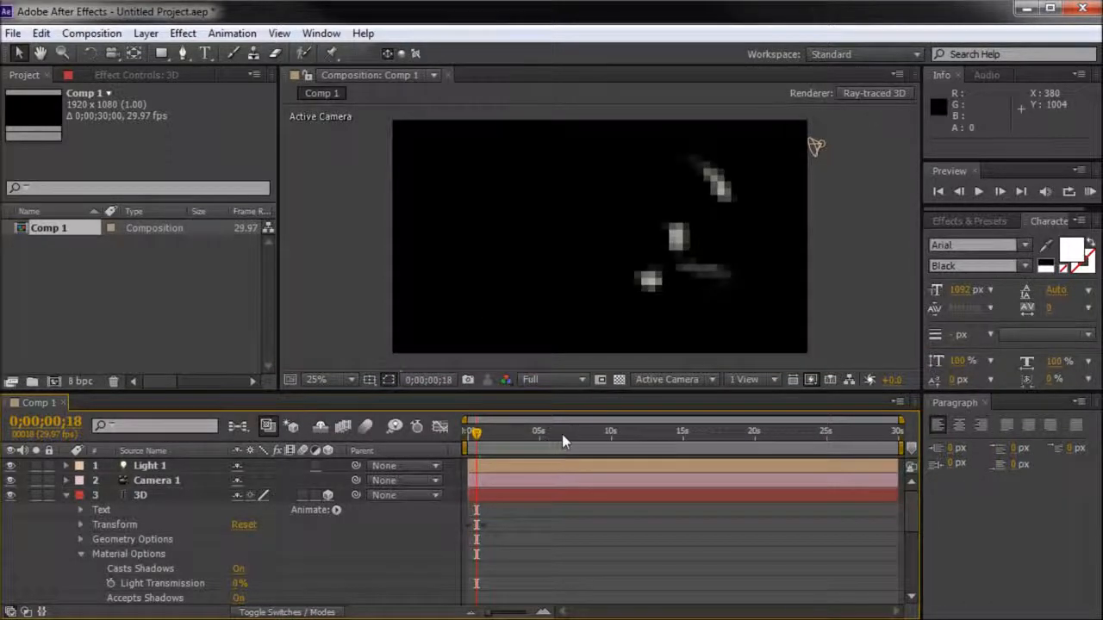
key(Caps_Lock)
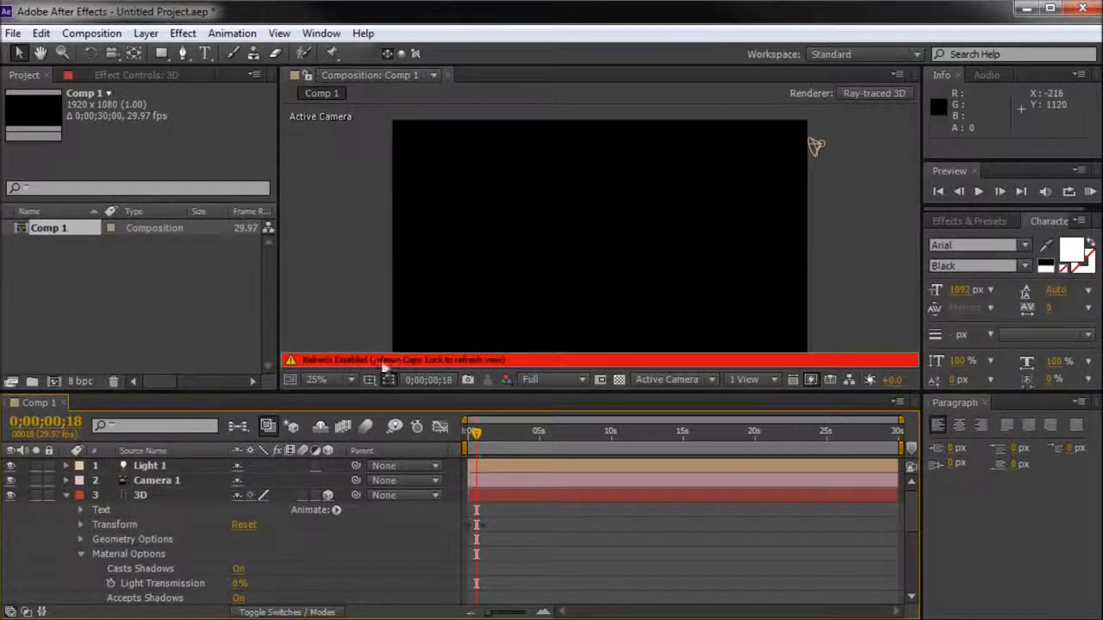
scroll(207, 543, down, 6)
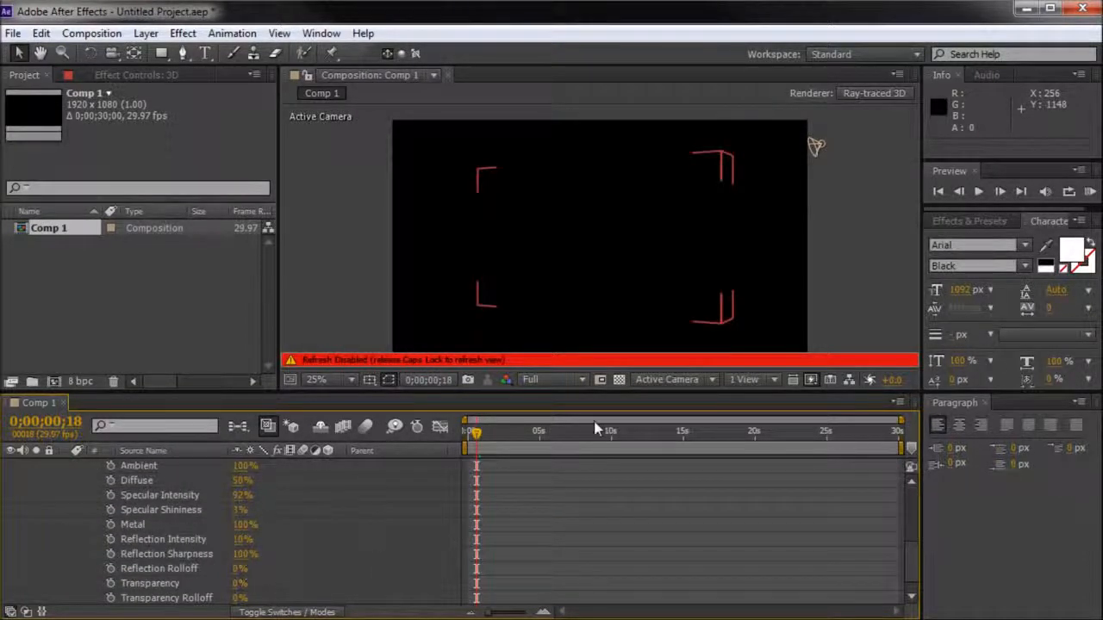
scroll(289, 486, up, 3)
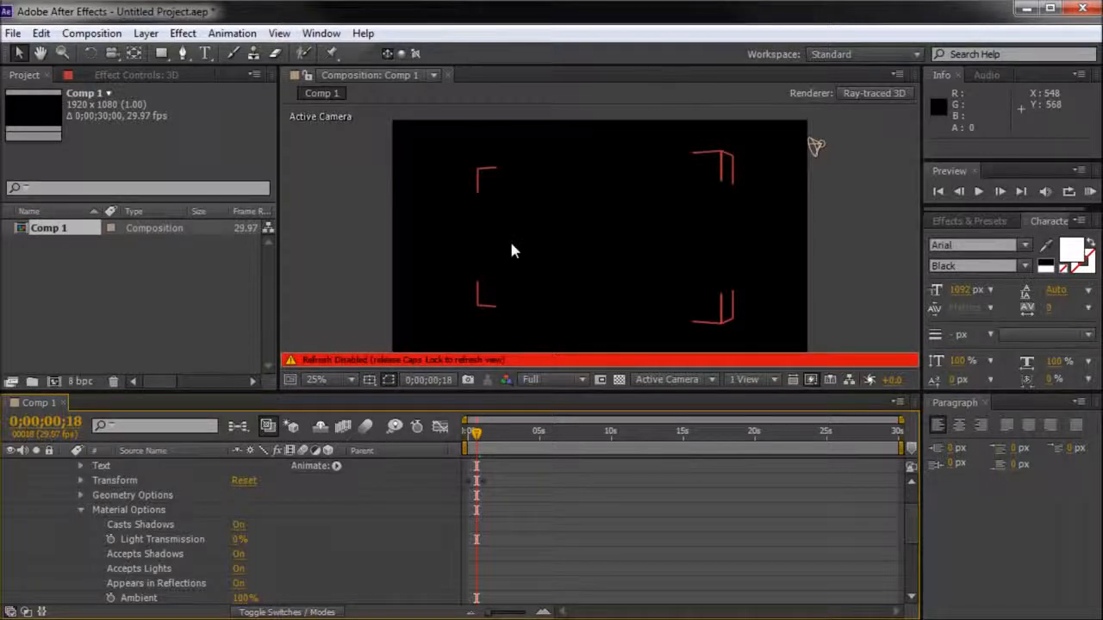
Re-enable the view refresh and return the composition preview resolution to Auto
key(Caps_Lock)
click(543, 379)
click(556, 402)
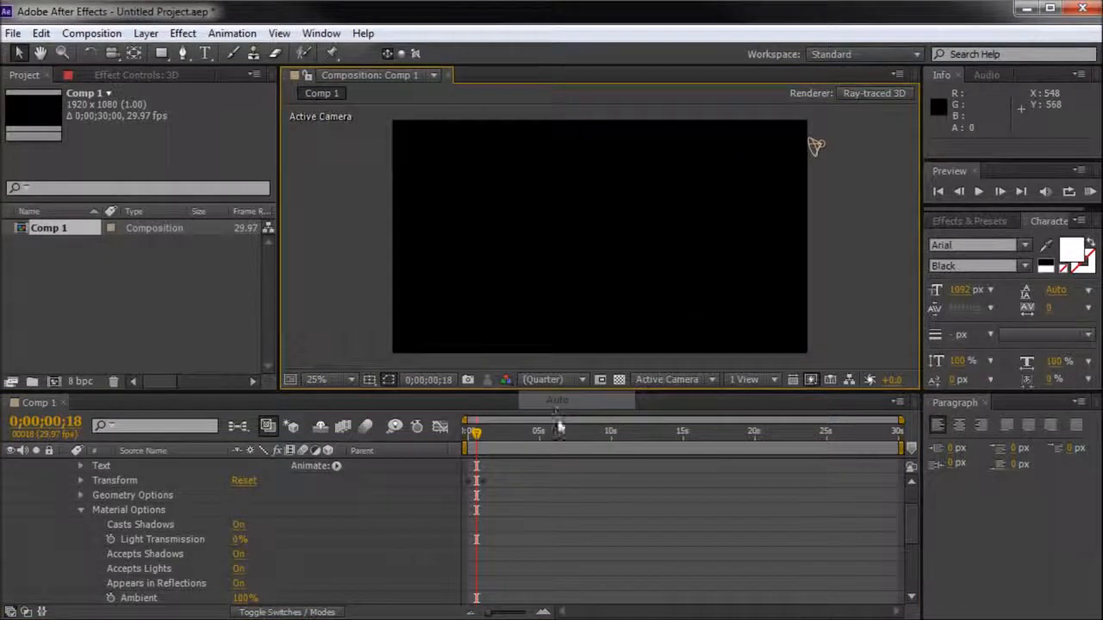
Scrub to 0;00;00;22 to examine the lit, bevelled text and return to 0;00;00;00
drag(477, 435, 478, 433)
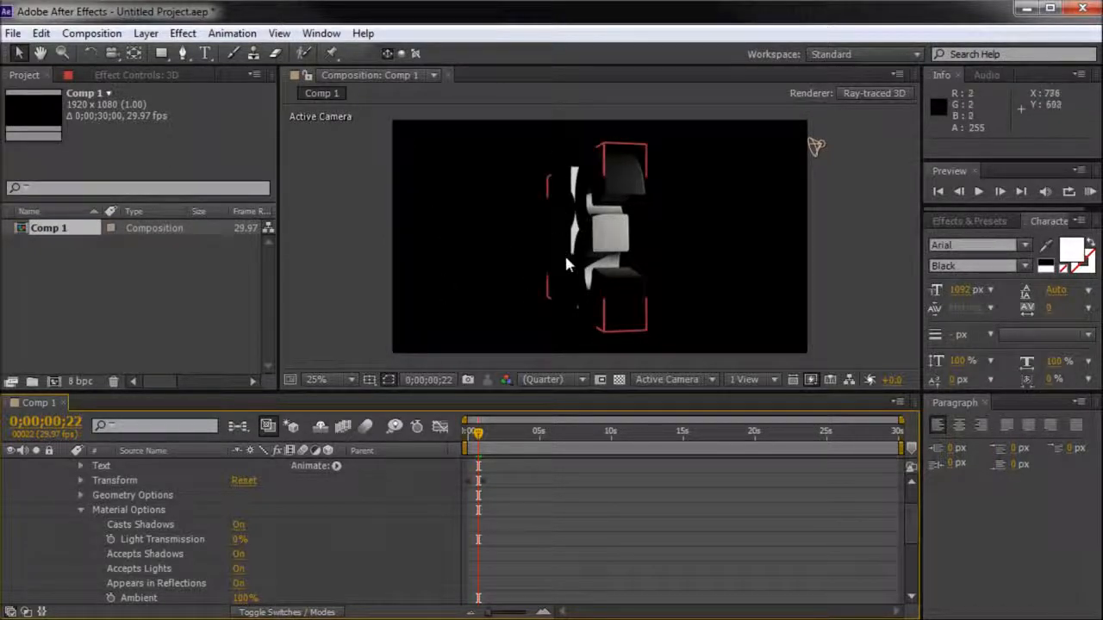
drag(478, 434, 466, 441)
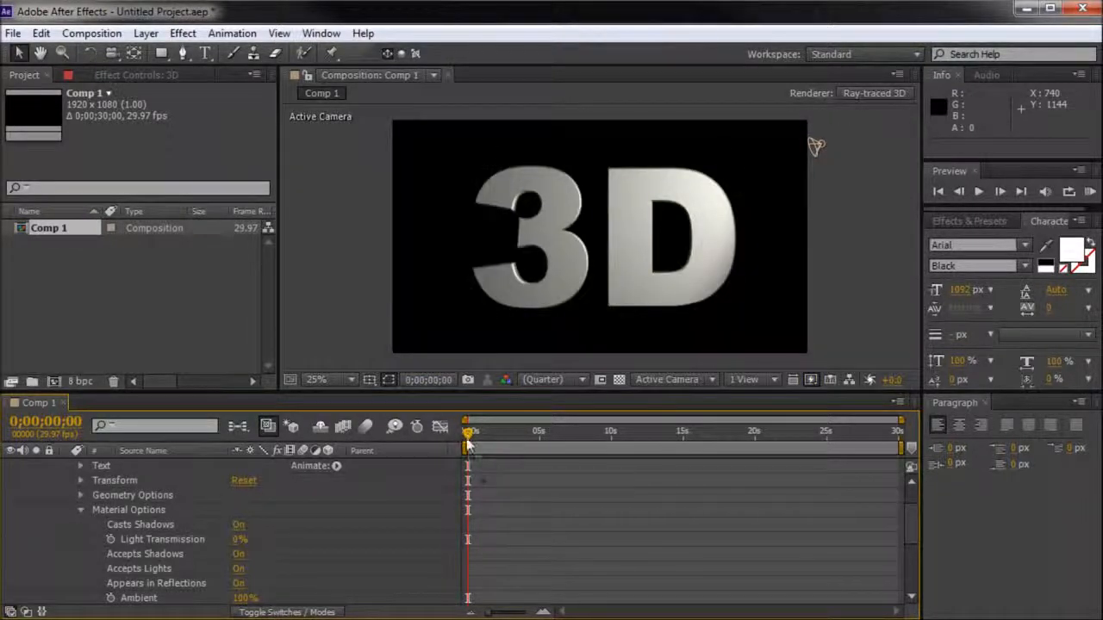
mouse_move(467, 438)
mouse_down()
mouse_move(476, 434)
mouse_move(454, 437)
mouse_up()
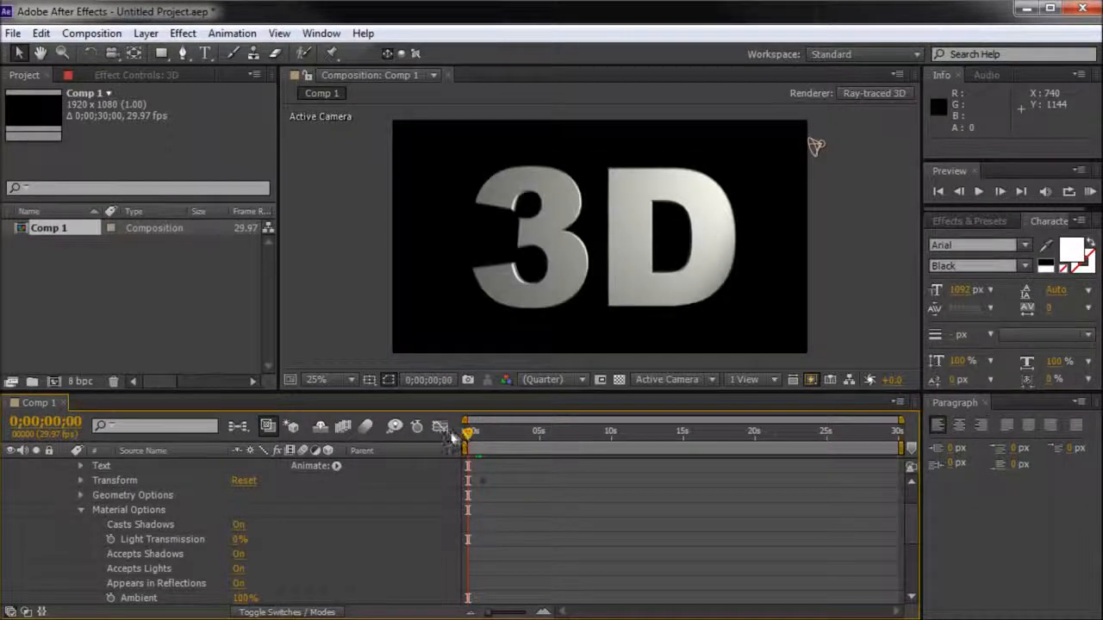
Play the rotation animation repeatedly from the start and examine the text at 0;00;00;27
key(space)
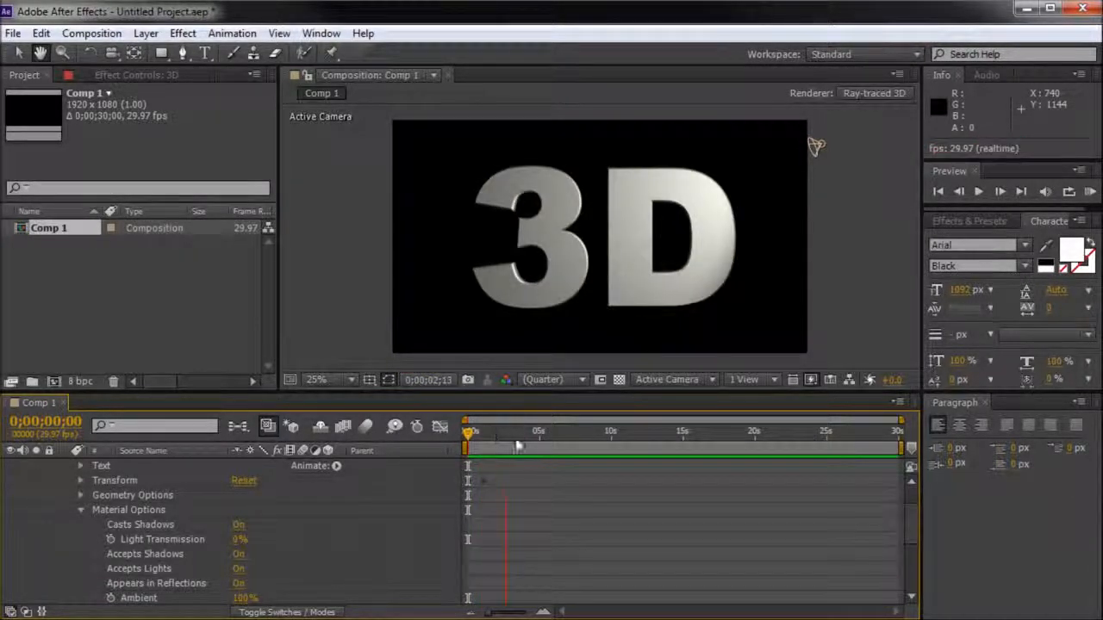
click(502, 436)
drag(500, 440, 460, 447)
key(space)
key(space)
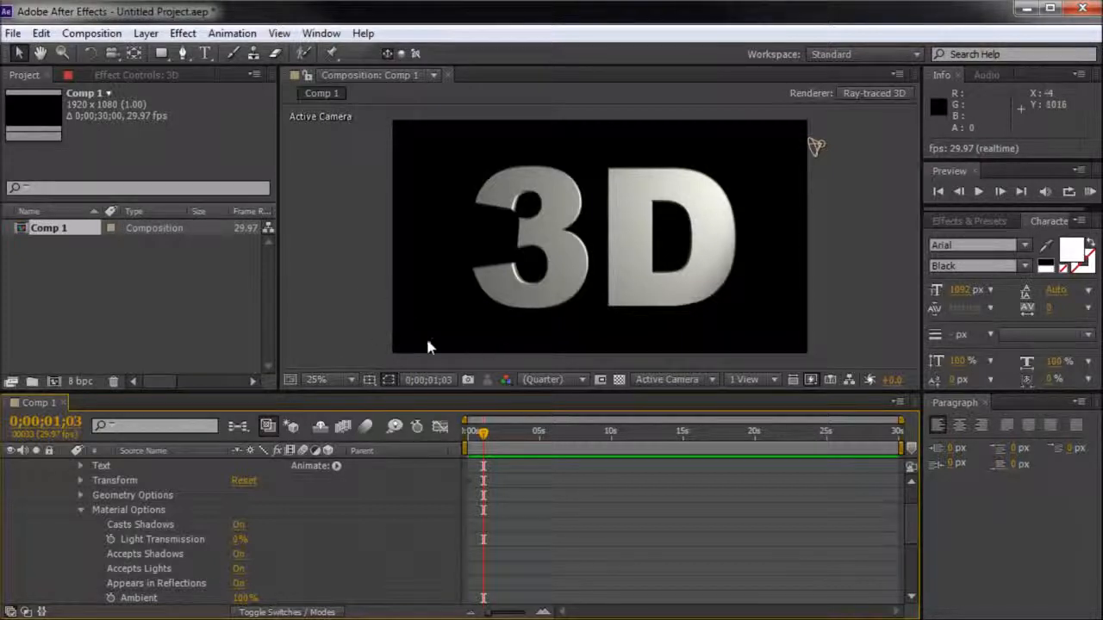
drag(472, 431, 467, 434)
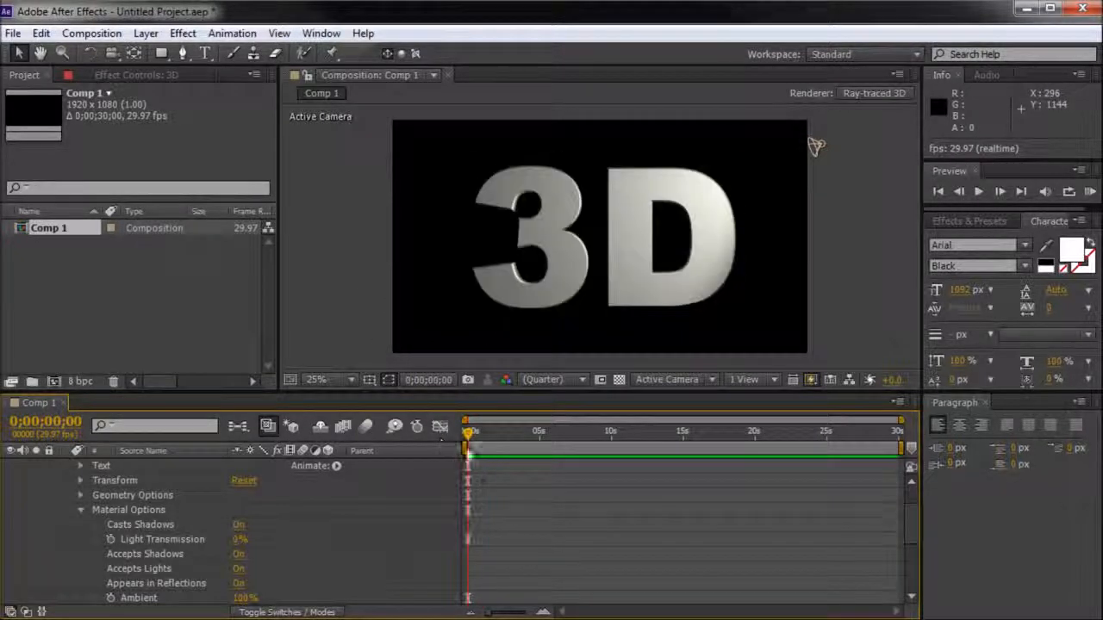
key(space)
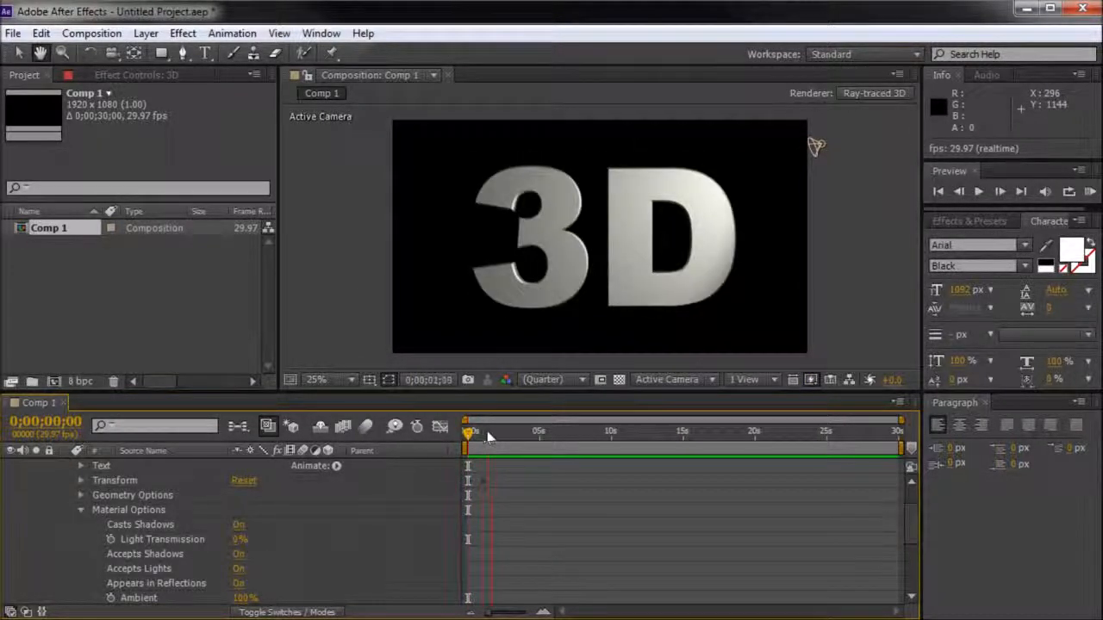
mouse_move(495, 438)
mouse_down()
mouse_move(464, 442)
mouse_move(482, 439)
mouse_up()
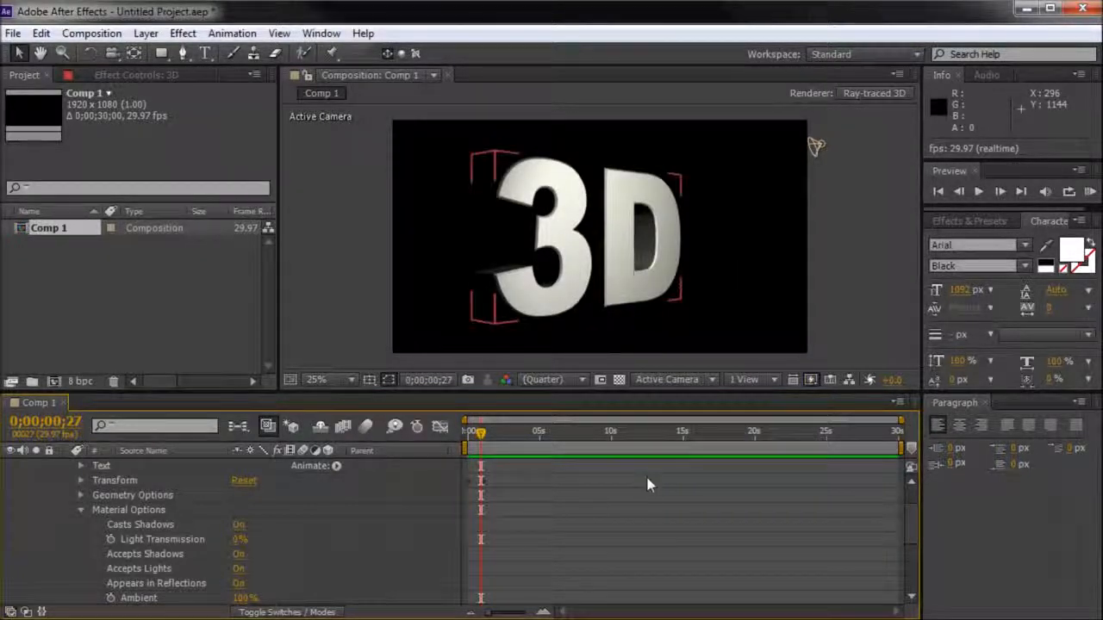